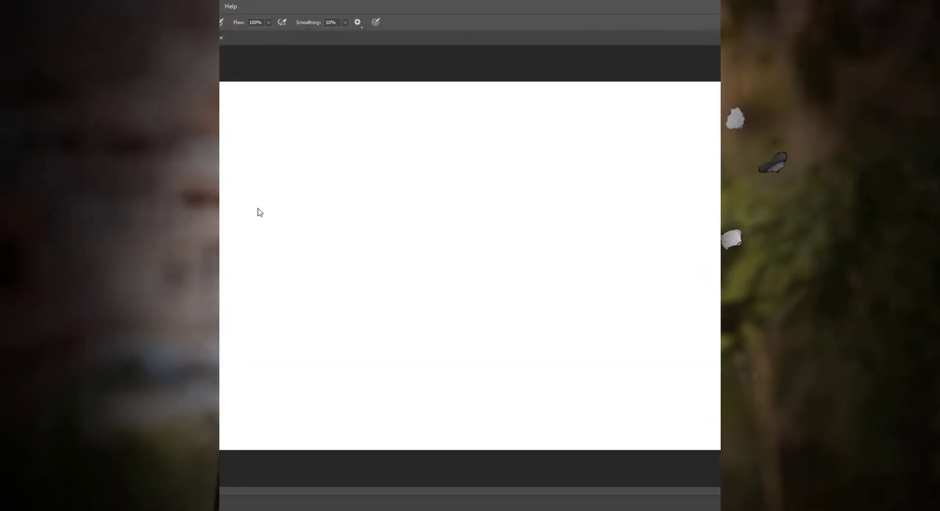
- Move the girl ds.jpg photo into the Untitled-1 document
left_click(9, 52)
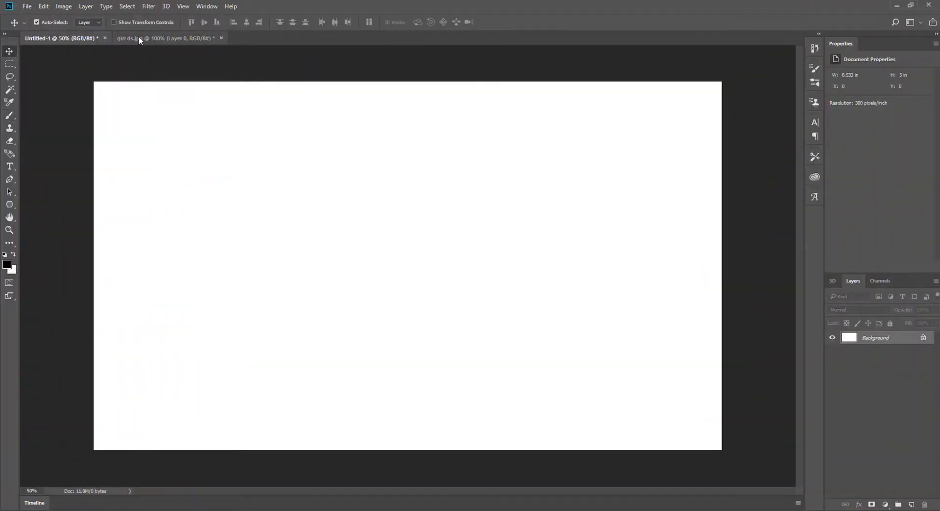
left_click(139, 38)
mouse_move(362, 241)
left_mouse_down()
mouse_move(471, 317)
mouse_move(475, 333)
left_mouse_up()
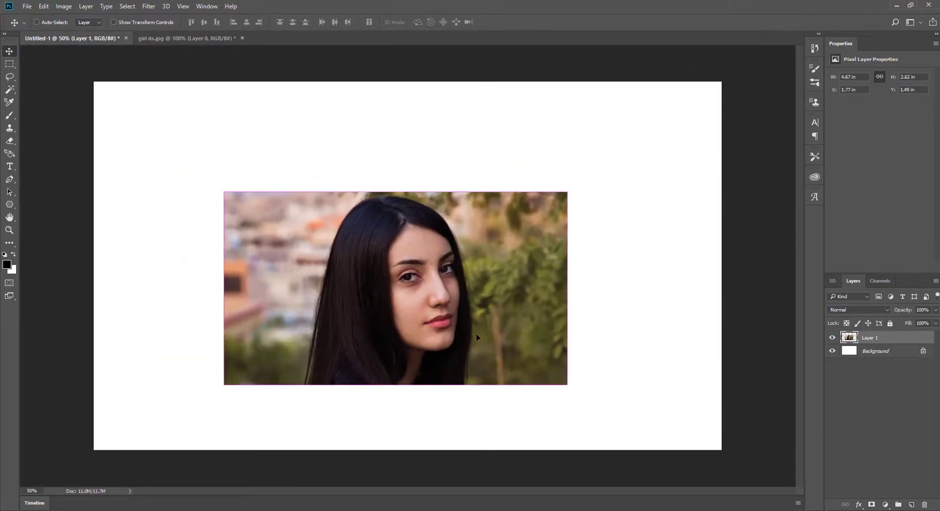
key("ctrl+t")
key("Return")
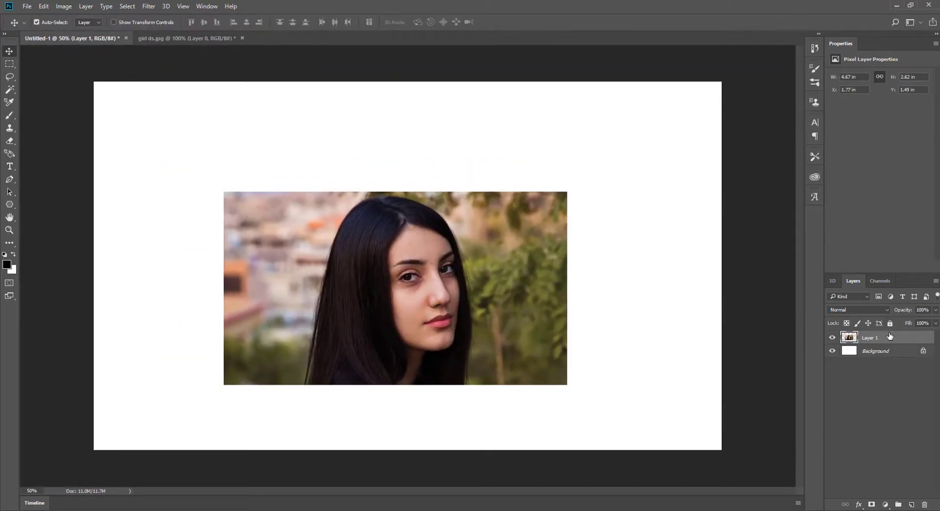
- Convert Layer 1 to a smart object and scale it up past the canvas edges
right_click(890, 336)
left_click(839, 187)
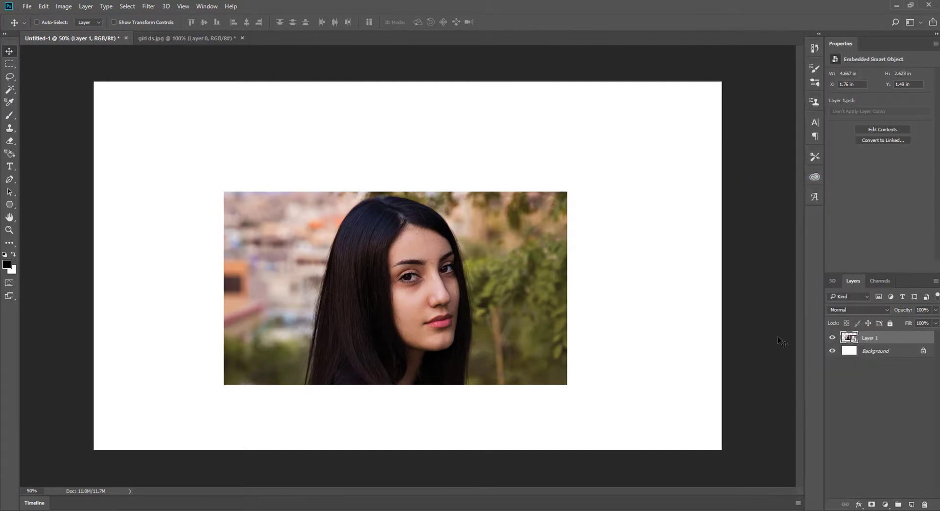
key("ctrl+t")
left_click_drag(567, 192, 701, 125)
left_click_drag(662, 219, 670, 200)
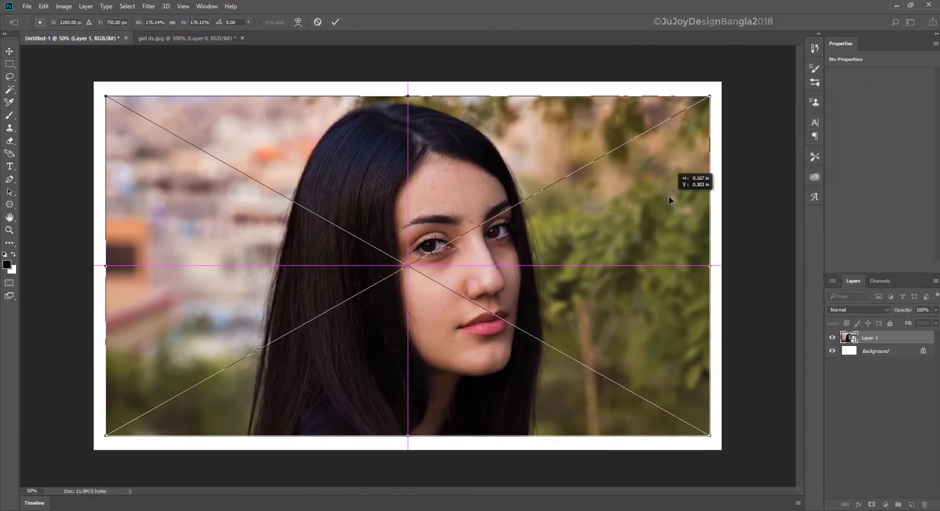
left_click_drag(710, 96, 740, 78)
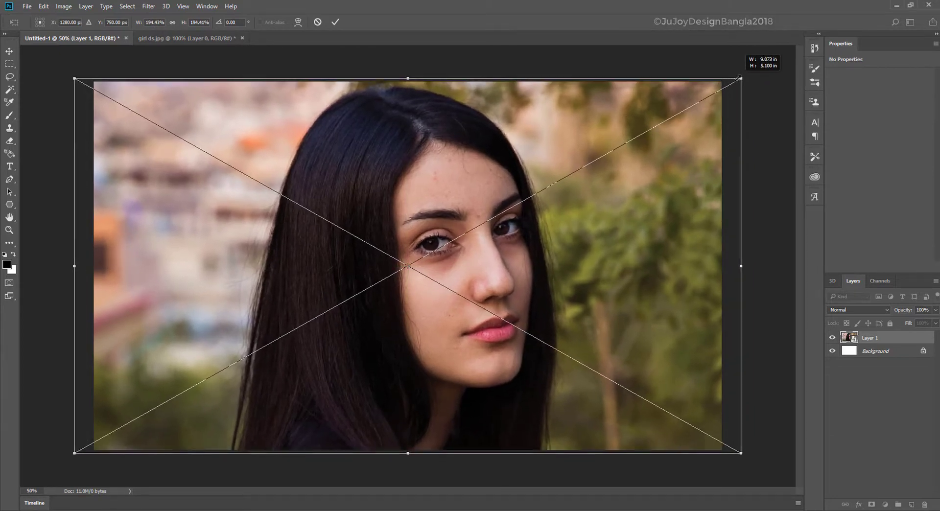
key("Return")
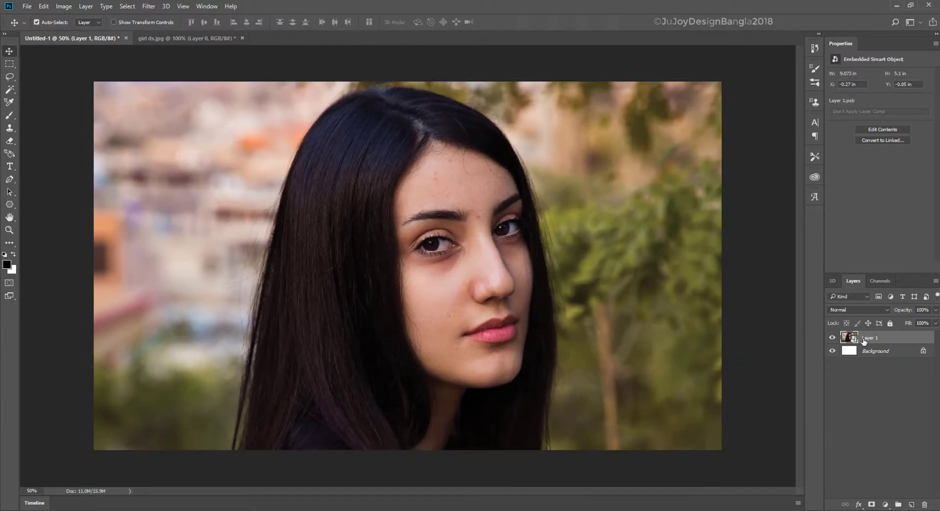
- Duplicate the photo layer and rasterize Layer 1 copy
key("ctrl+j")
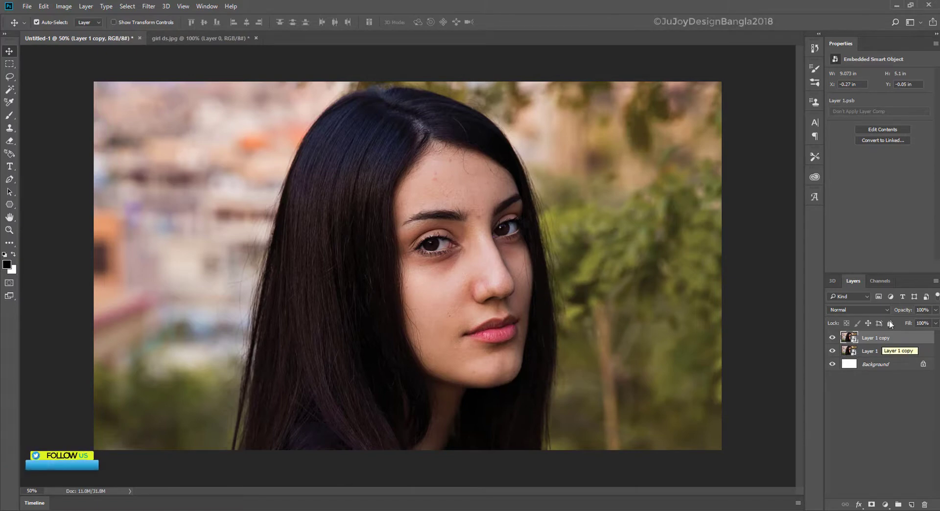
right_click(886, 338)
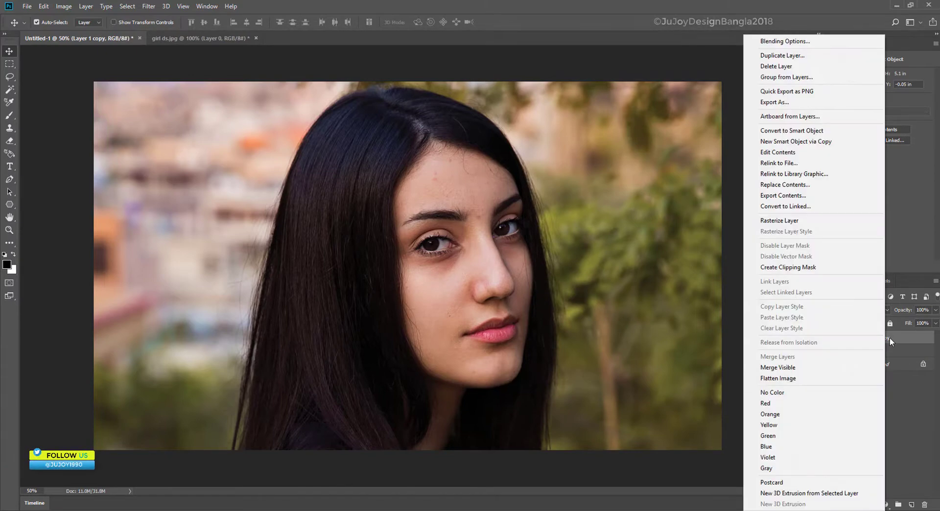
left_click(800, 220)
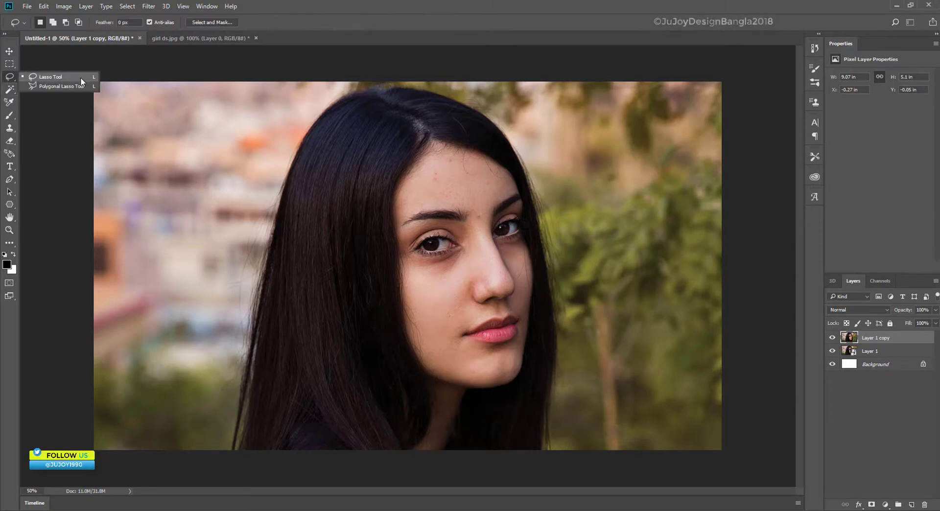
- Hide Layer 1, lasso around the face, and copy it onto Layer 2
left_click_drag(9, 78, 80, 77)
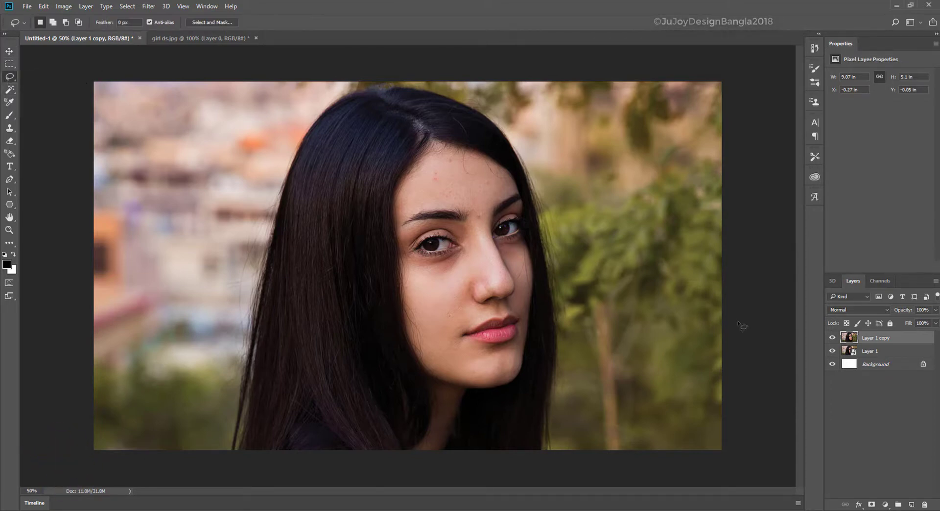
left_click(833, 352)
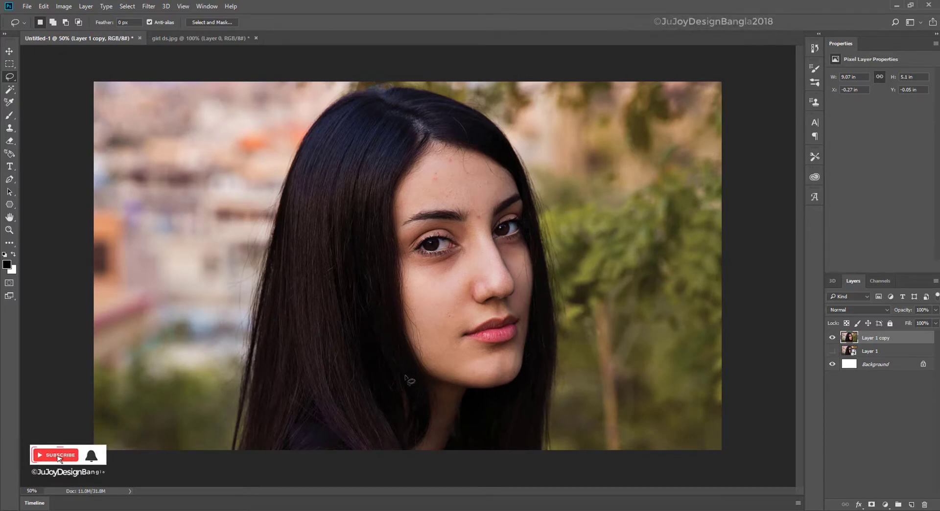
left_click_drag(404, 368, 384, 214)
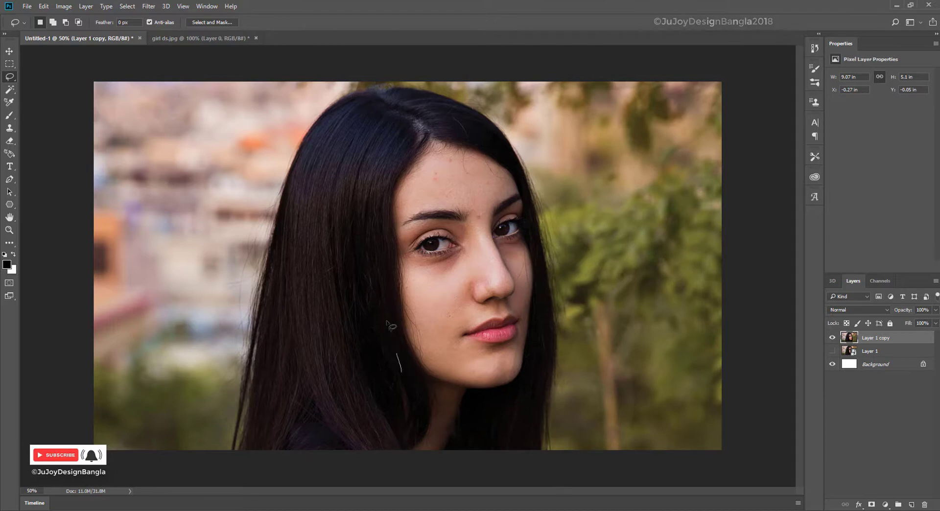
left_click_drag(518, 148, 495, 416)
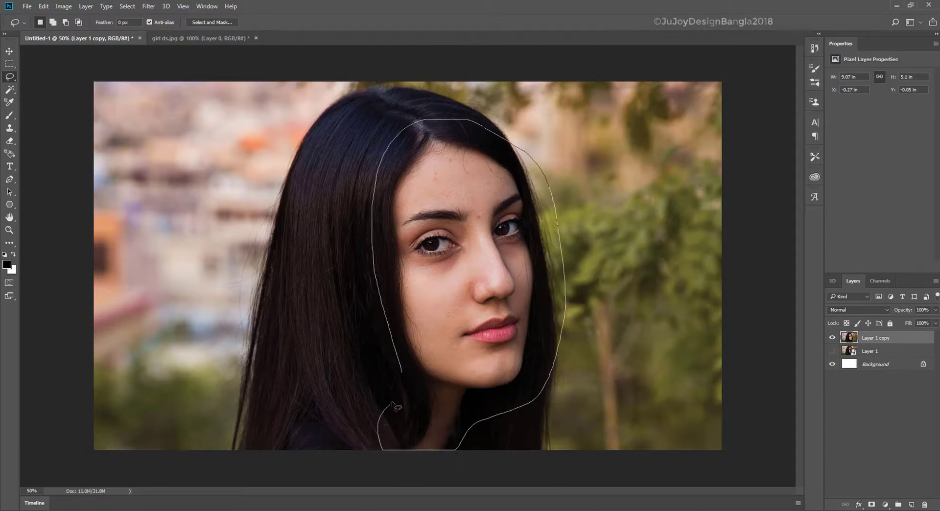
left_click_drag(392, 401, 401, 372)
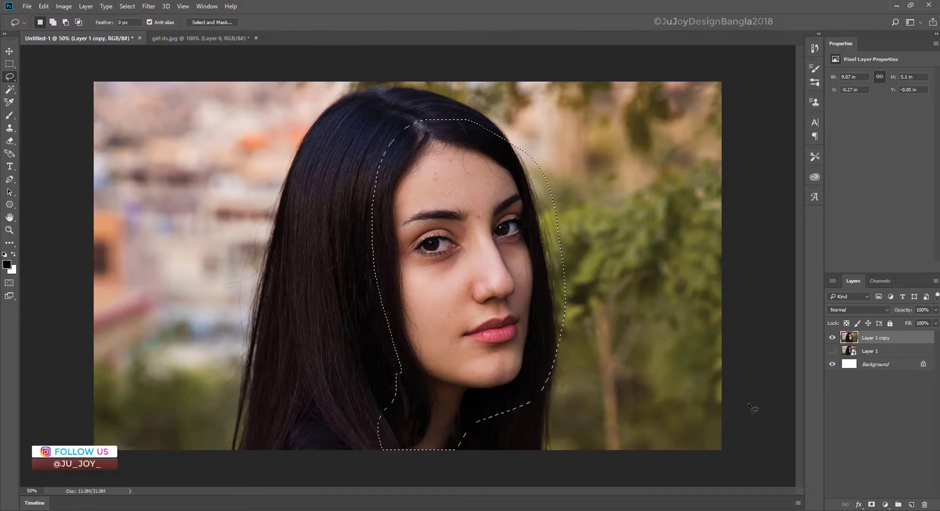
key("ctrl+j")
- Hide Layer 1 copy and erase the green strip along Layer 2's right hair edge with a 100 px eraser
left_click(833, 351)
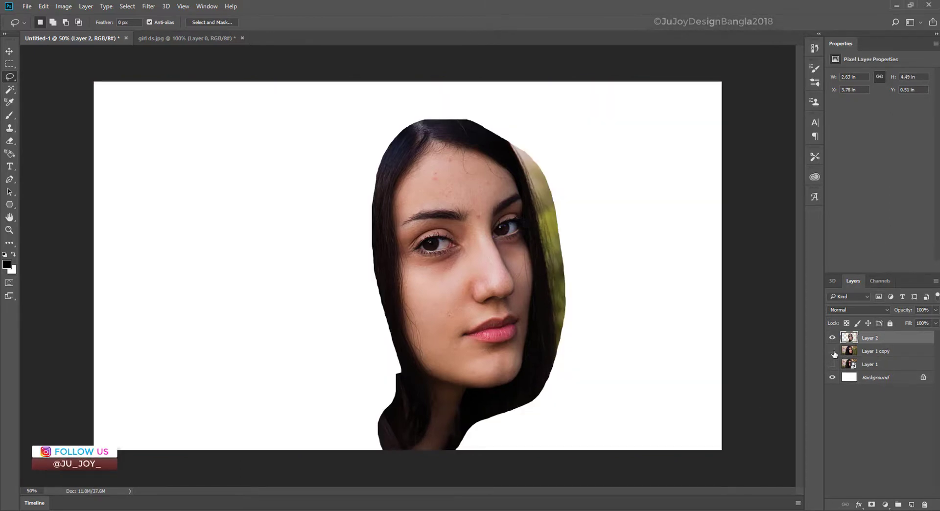
left_click(903, 355)
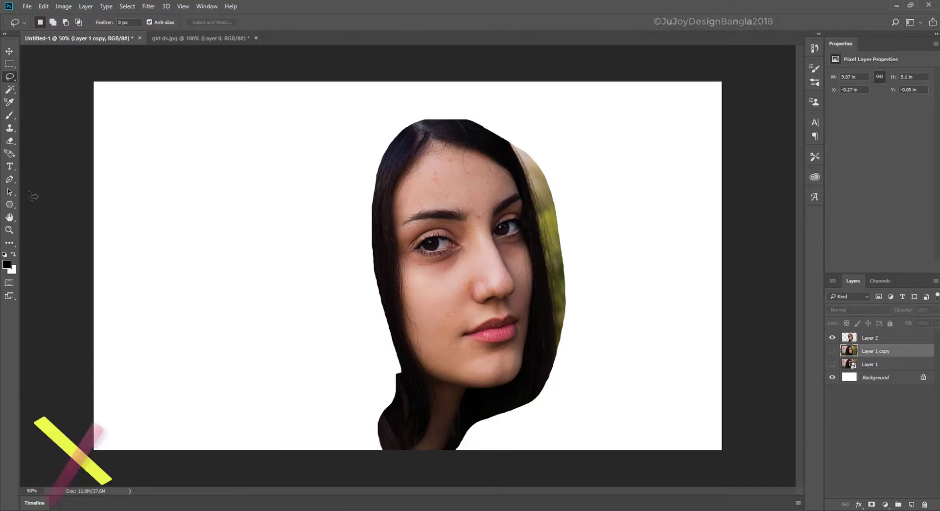
left_click(9, 141)
left_click(76, 142)
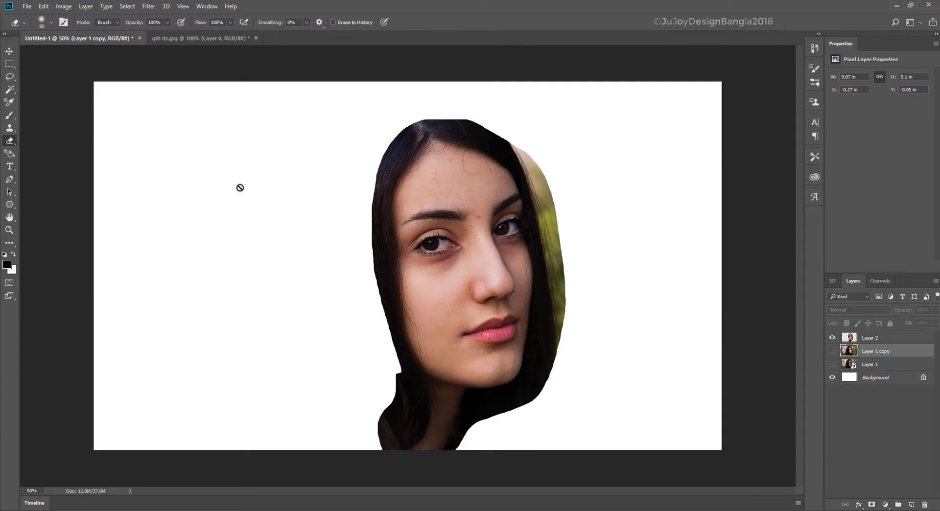
left_click(877, 337)
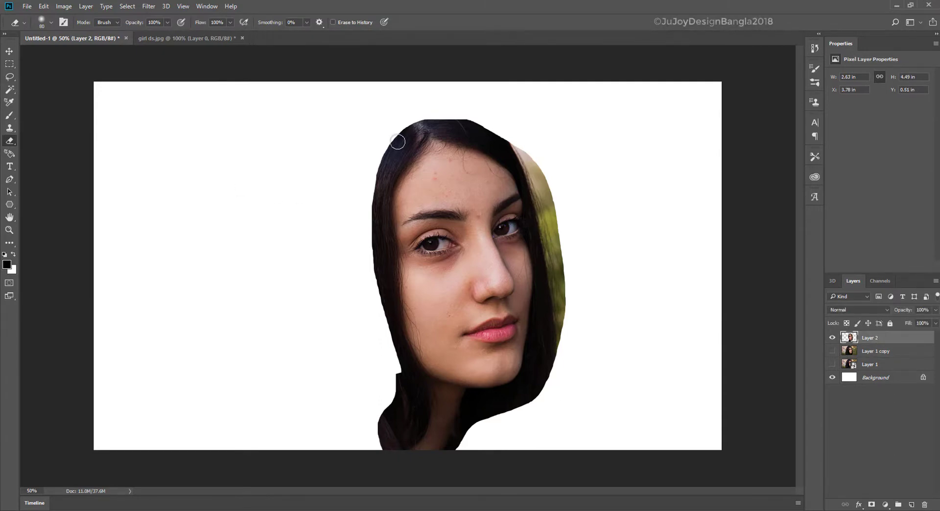
key("bracketright")
key("bracketright")
key("bracketright")
key("bracketleft")
key("bracketleft")
key("bracketleft")
mouse_move(531, 141)
left_mouse_down()
mouse_move(562, 314)
mouse_move(560, 365)
mouse_move(556, 356)
mouse_move(531, 433)
mouse_move(498, 431)
mouse_move(504, 415)
mouse_move(490, 416)
left_mouse_up()
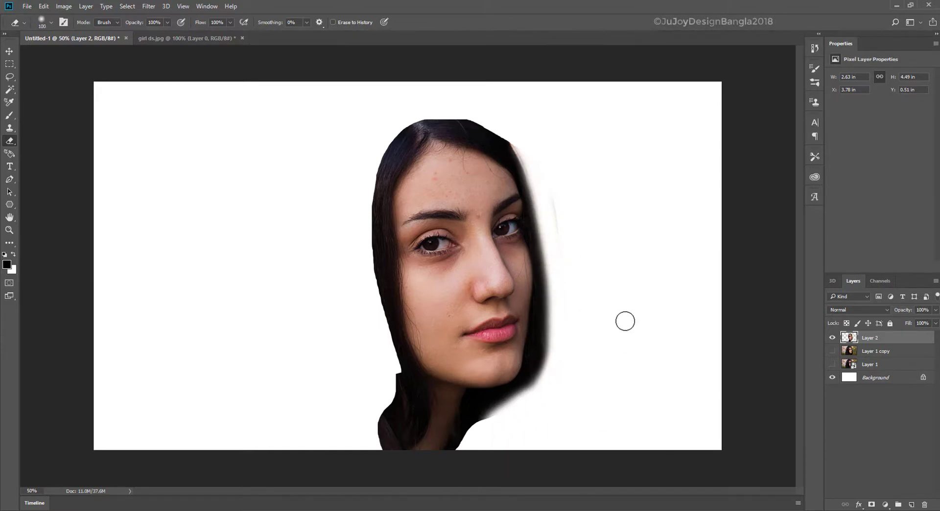
left_click(64, 7)
mouse_move(79, 31)
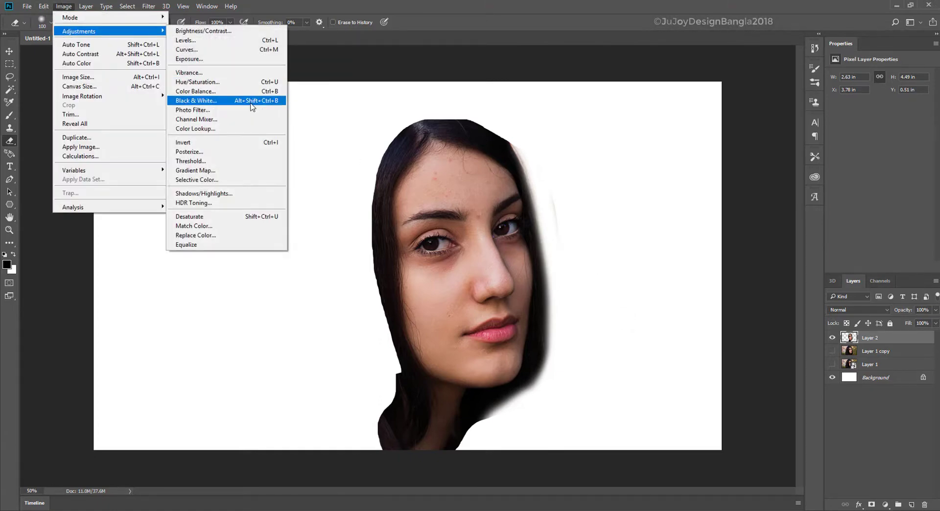
- Apply Black & White to the face with Reds 51% and Yellows 72%
left_click(252, 107)
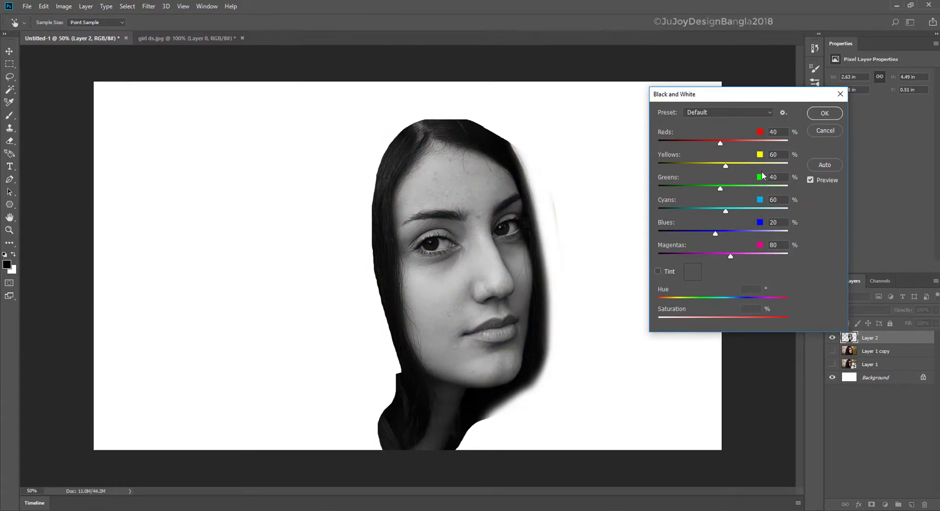
left_click_drag(728, 167, 723, 143)
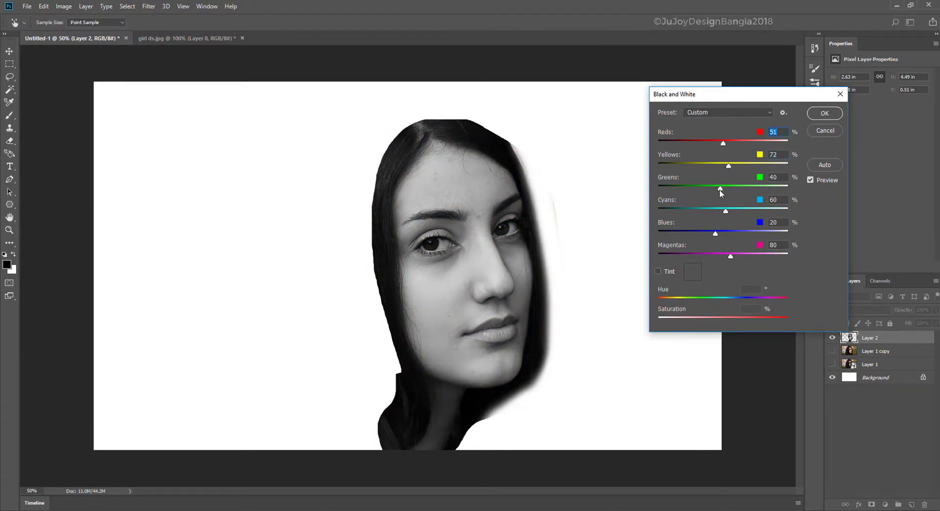
left_click(830, 116)
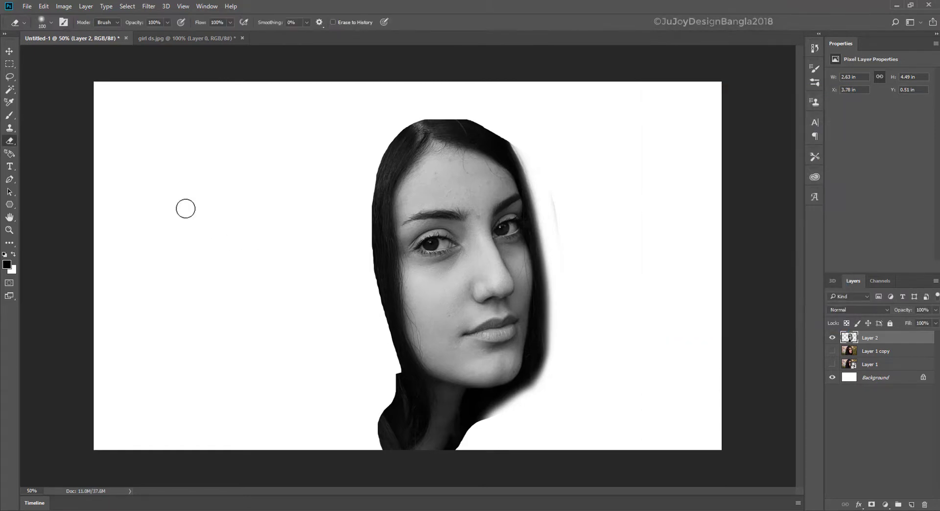
- Stamp the 2000 px Cracks 1 brush once across the canvas on Layer 3
left_click(10, 116)
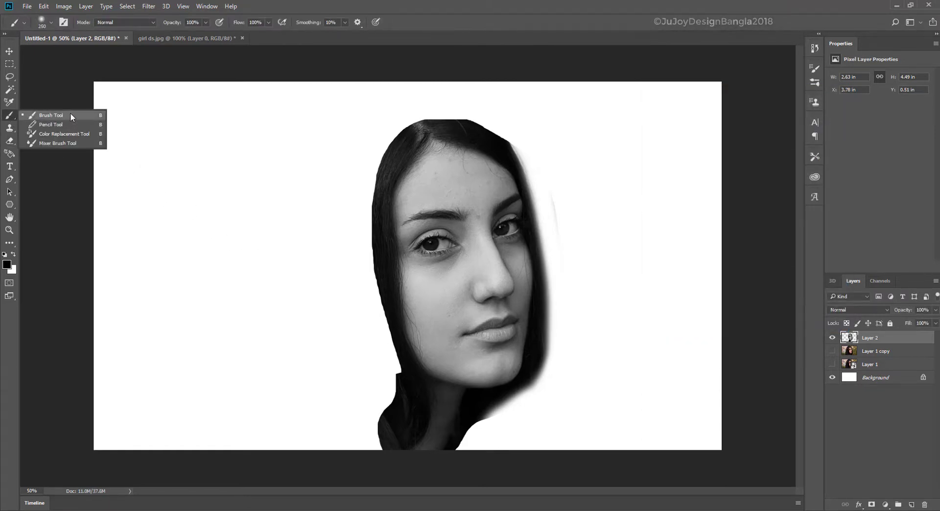
left_click(74, 113)
right_click(193, 191)
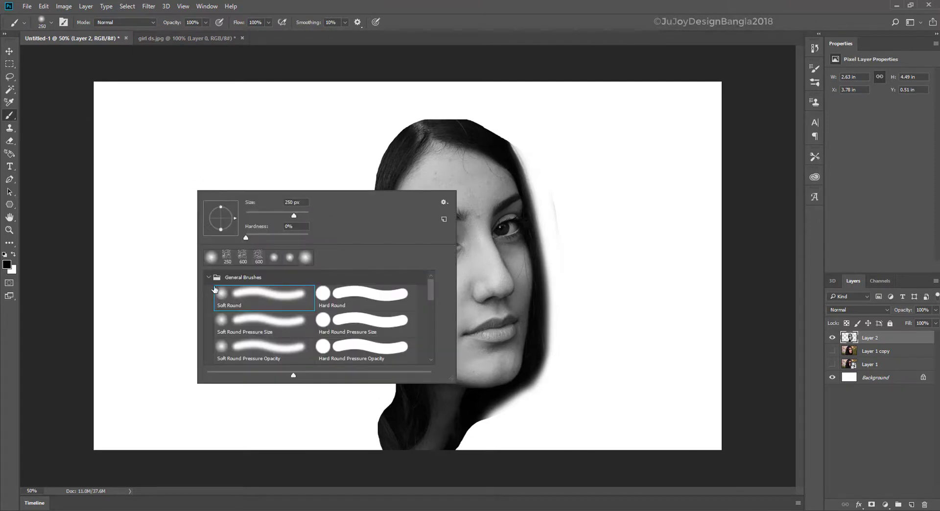
left_click(209, 277)
left_click_drag(431, 297, 428, 349)
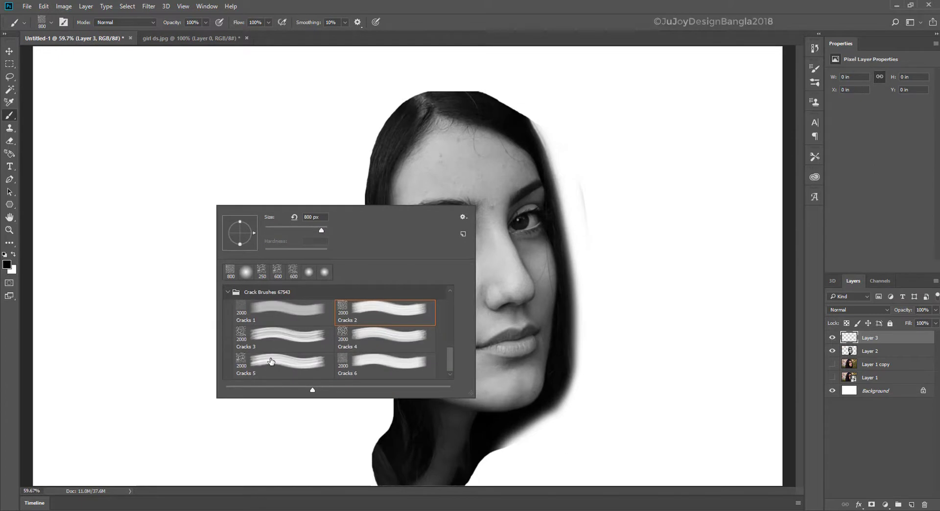
left_click(270, 361)
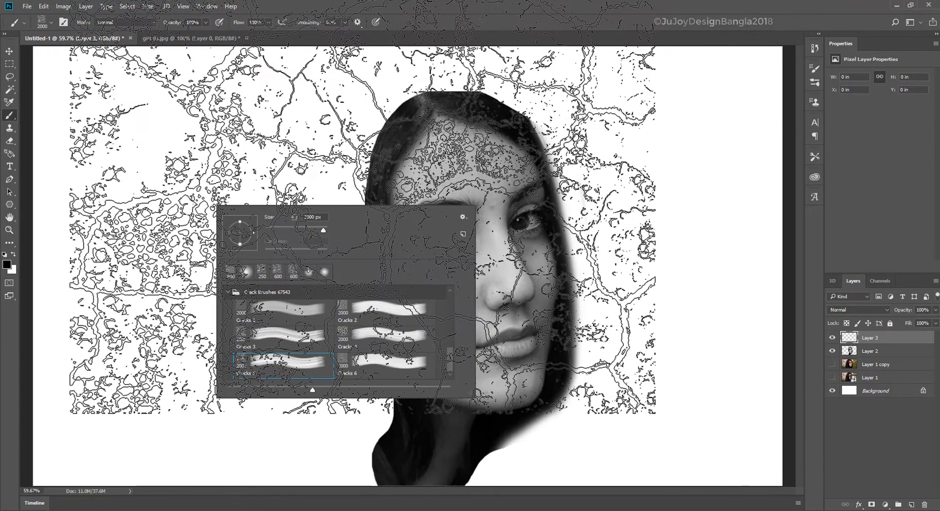
left_click(289, 337)
left_click(291, 310)
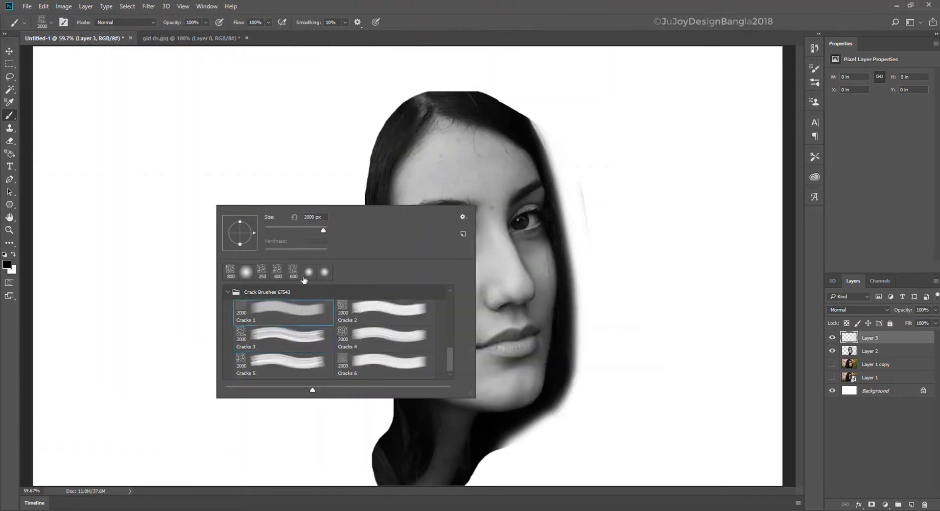
left_click(498, 257)
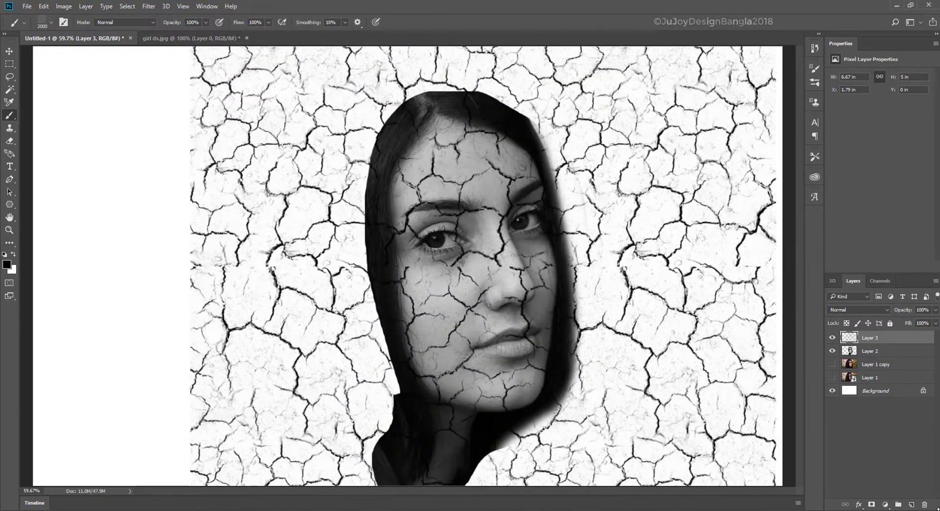
- Undo the oversized stamp and re-stamp the cracks at 1200 px centred on the face
key("ctrl+z")
key("bracketleft")
key("bracketleft")
key("bracketleft")
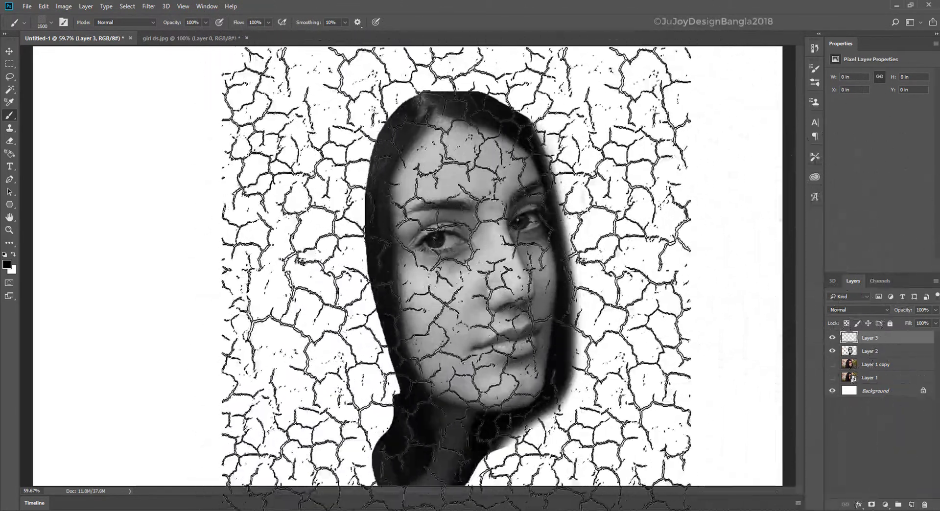
key("bracketleft")
left_click(459, 278)
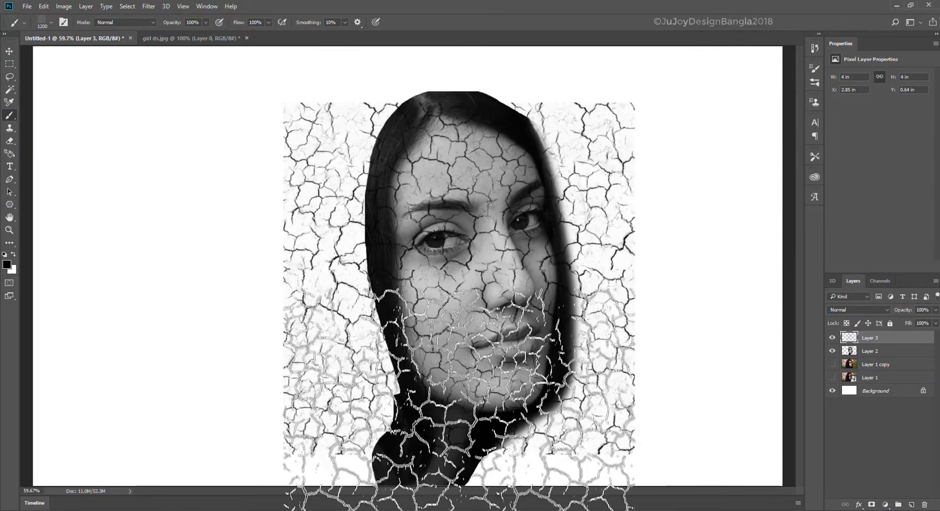
left_click(459, 413)
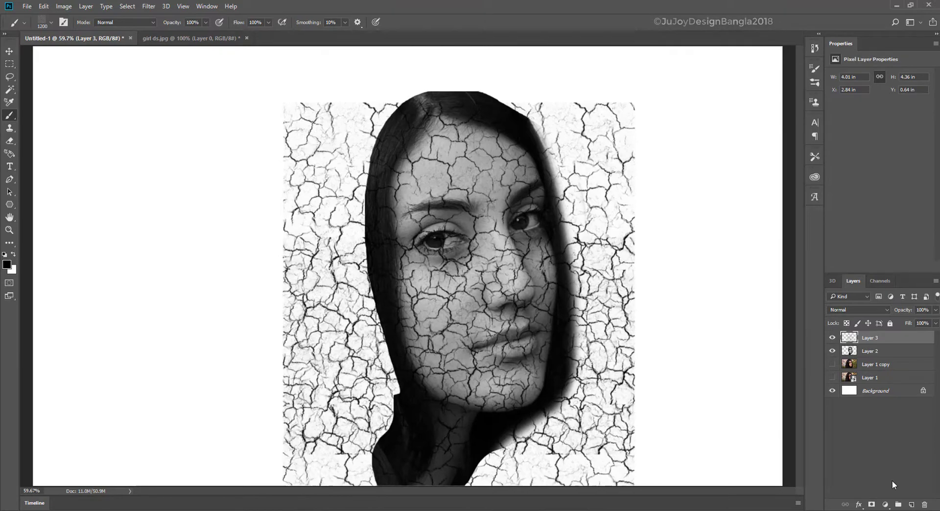
key("ctrl+z")
- Add a crack patch at the bottom-left and check coverage against the colour photo
key("ctrl+minus")
key("ctrl+minus")
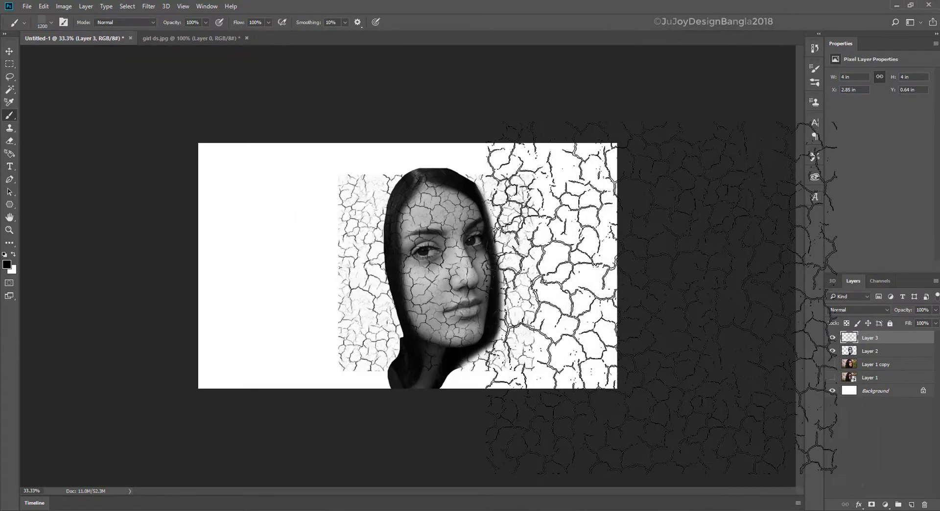
key("ctrl+minus")
left_click(419, 420)
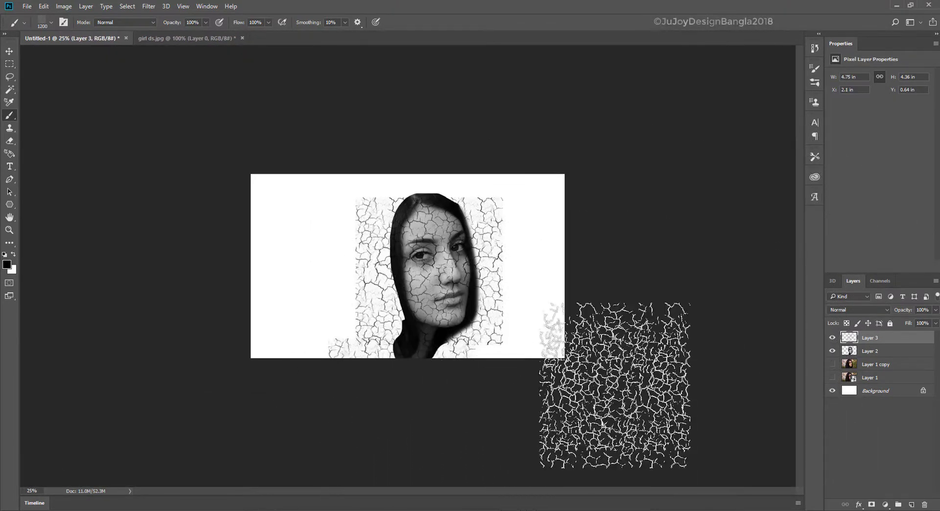
key("ctrl+0")
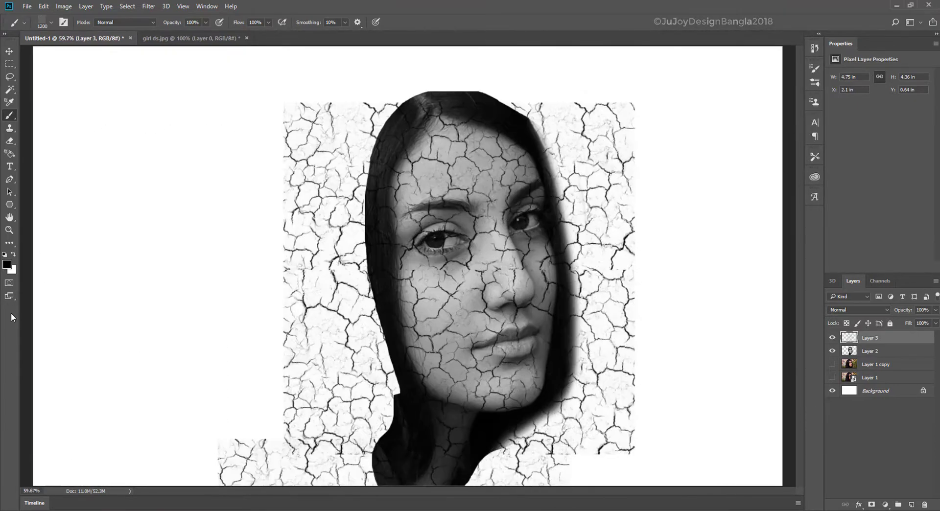
left_click(833, 364)
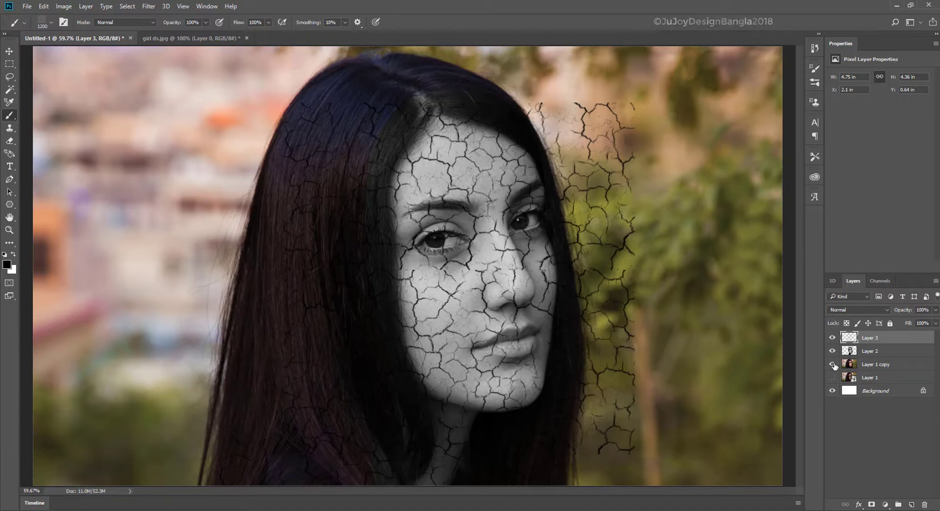
left_click(833, 365)
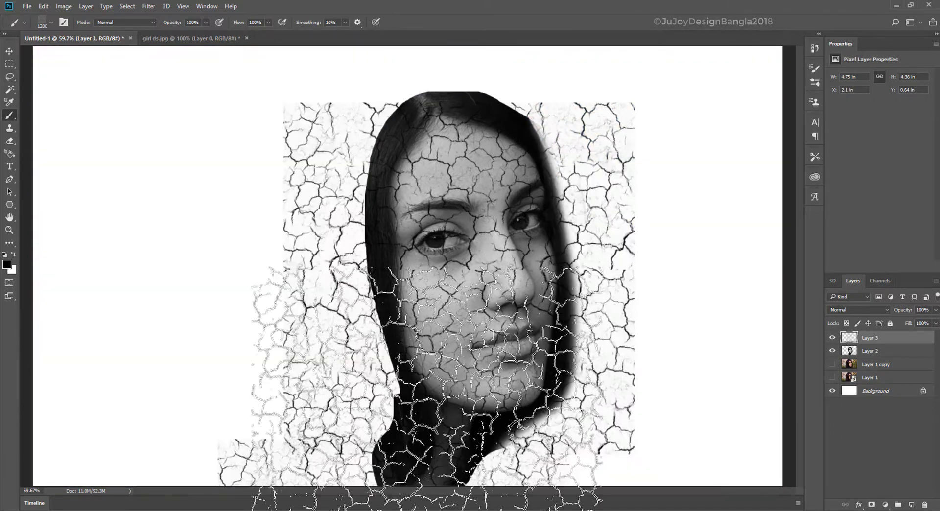
left_click(9, 140)
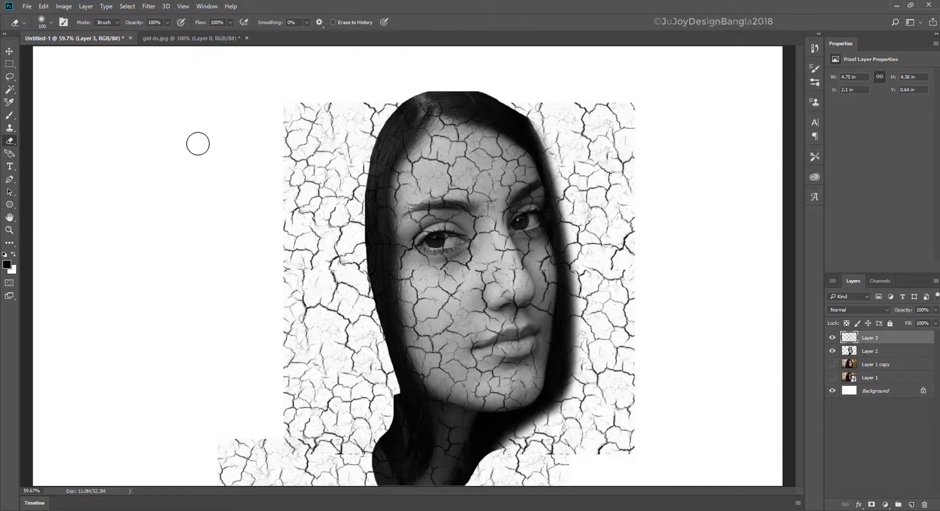
- Erase Layer 3's cracks left of the hair, at bottom-left and along the hair edge
right_click(10, 141)
left_click(74, 145)
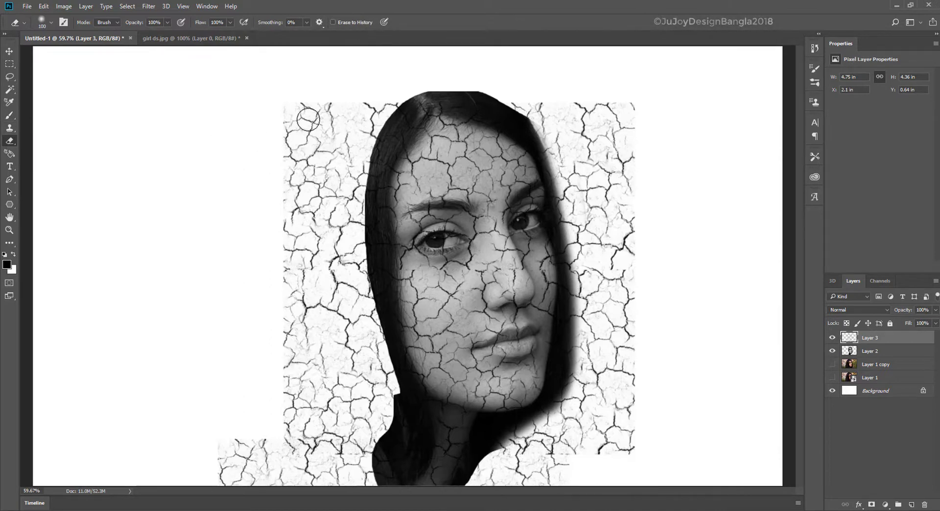
mouse_move(407, 89)
left_mouse_down()
mouse_move(364, 138)
mouse_move(294, 122)
mouse_move(311, 235)
mouse_move(347, 204)
mouse_move(382, 416)
mouse_move(263, 465)
mouse_move(343, 320)
left_mouse_up()
key("bracketleft")
key("bracketleft")
key("bracketleft")
mouse_move(534, 106)
left_mouse_down()
mouse_move(567, 225)
mouse_move(496, 469)
mouse_move(609, 384)
mouse_move(603, 161)
mouse_move(630, 436)
left_mouse_up()
key("bracketright")
key("bracketright")
key("bracketright")
key("alt+bracketleft")
- Erase Layer 2's grey shadow beside the cheek, along the jaw and below it
key("bracketleft")
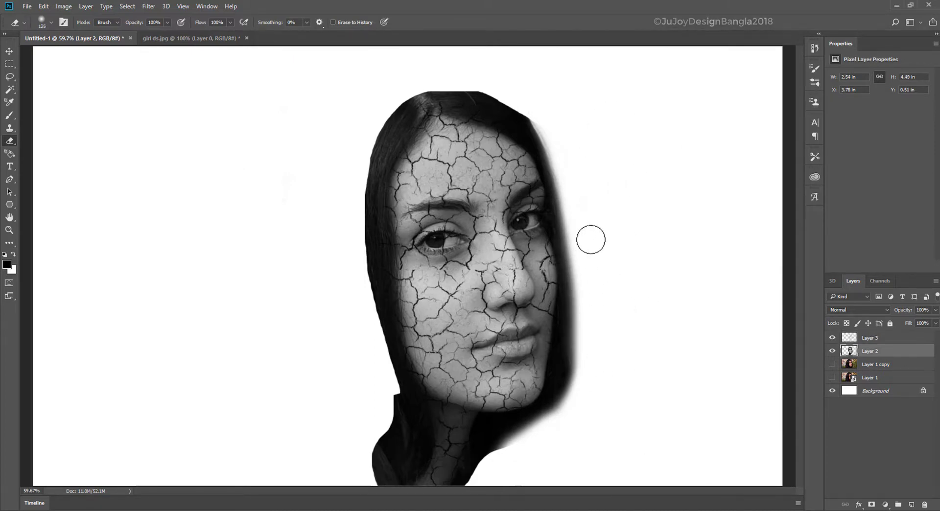
mouse_move(591, 239)
left_mouse_down()
mouse_move(580, 380)
mouse_move(600, 298)
mouse_move(560, 420)
left_mouse_up()
key("bracketleft")
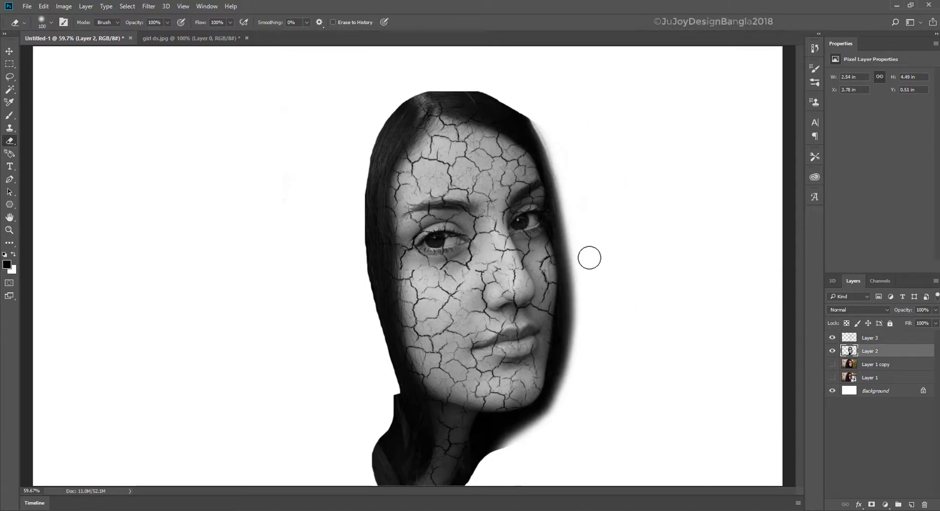
left_click_drag(589, 259, 555, 443)
left_click(872, 339)
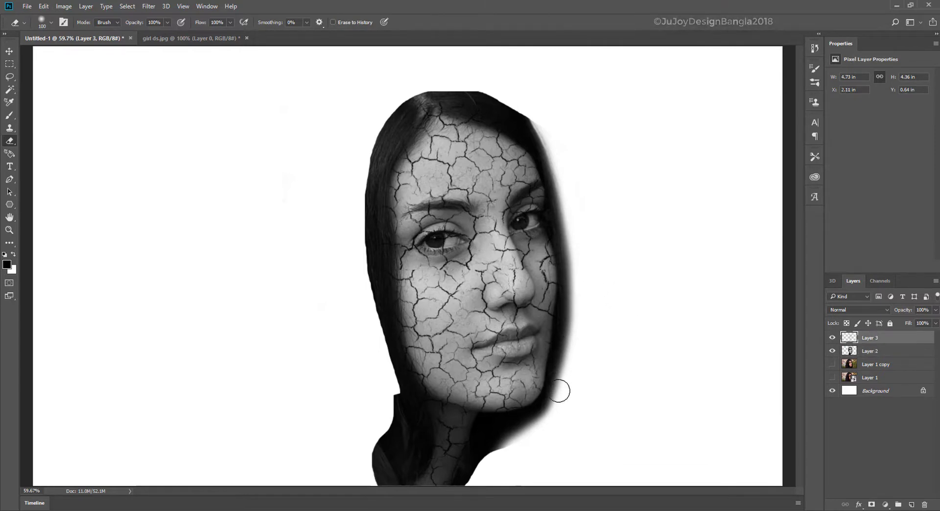
left_click(867, 357)
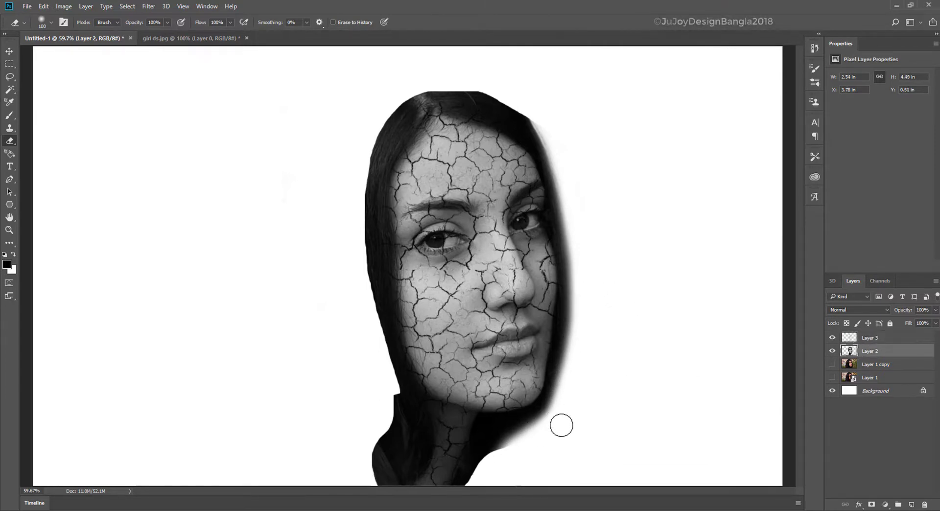
left_click_drag(560, 426, 468, 483)
left_click(893, 339)
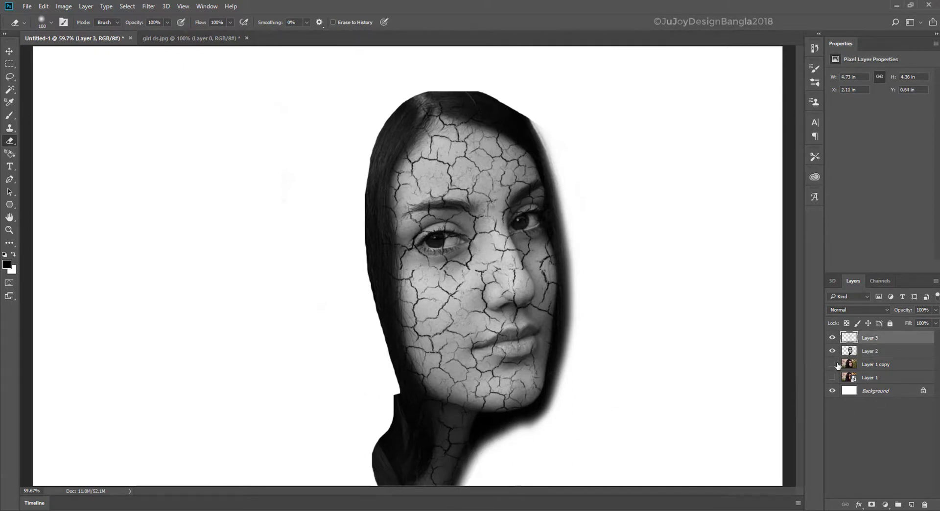
- Show the Layer 1 copy colour photo again and select Layers 2 and 3 together
left_click(833, 365)
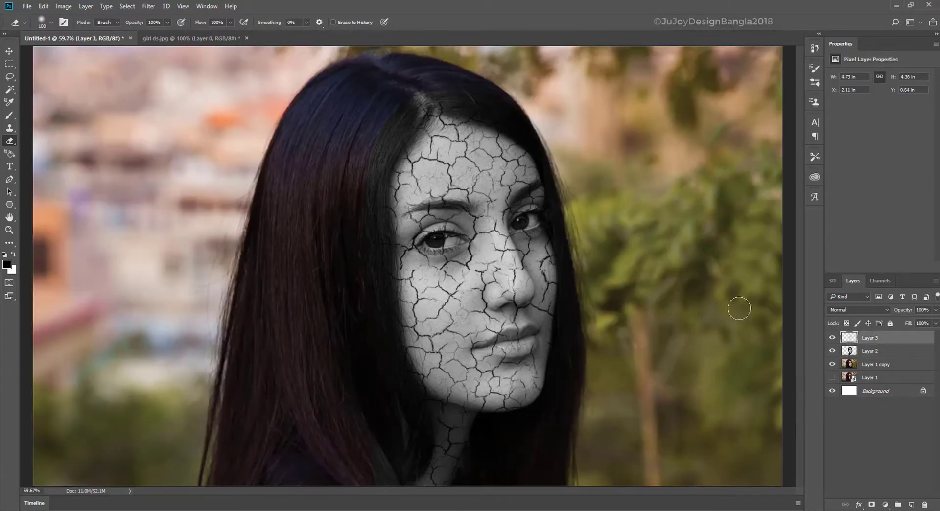
left_click(885, 353)
key("bracketright")
key("bracketright")
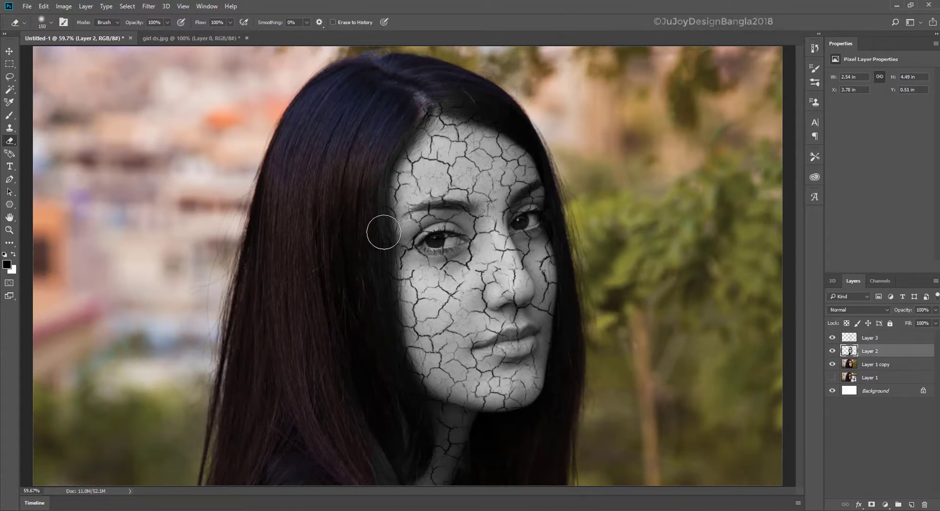
key("bracketleft")
key("bracketleft")
key("bracketleft")
left_click(888, 338, "shift")
- Merge Layers 2 and 3, zoom to 200% on the forehead, and lasso along a crack
key("ctrl+e")
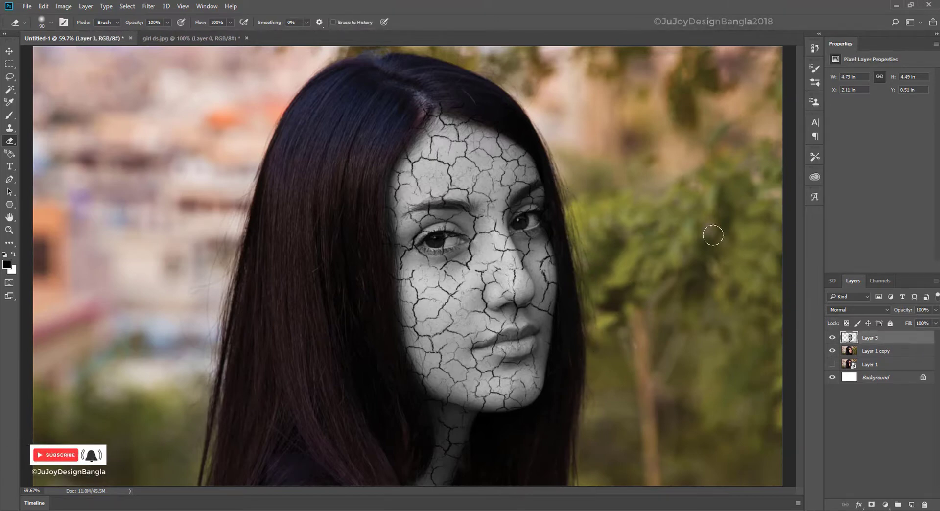
key("ctrl+plus")
key("ctrl+plus")
key("ctrl+plus")
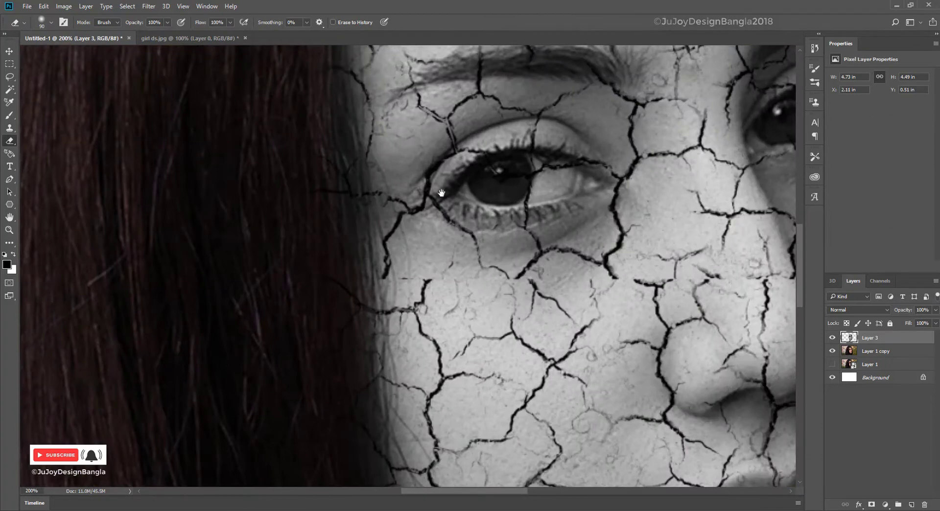
mouse_move(534, 223)
left_mouse_down()
mouse_move(184, 190)
mouse_move(225, 318)
left_mouse_up()
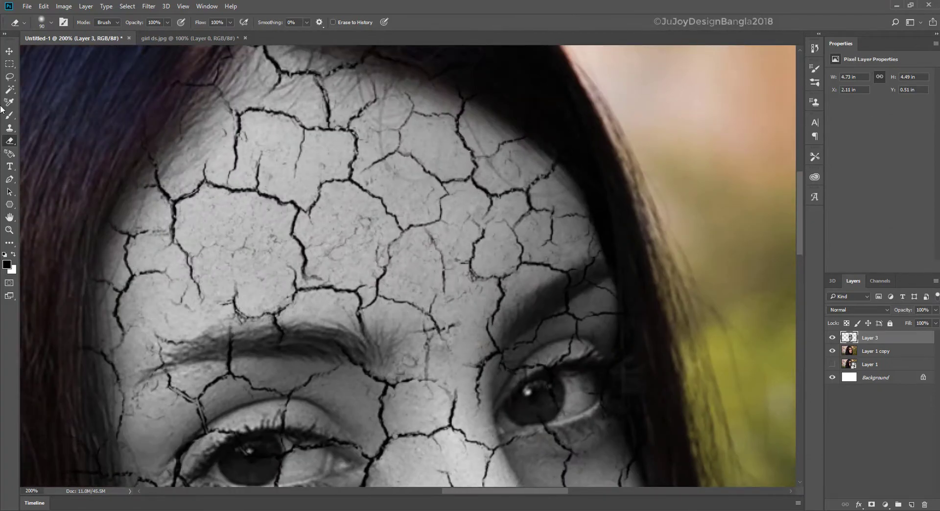
left_click(10, 77)
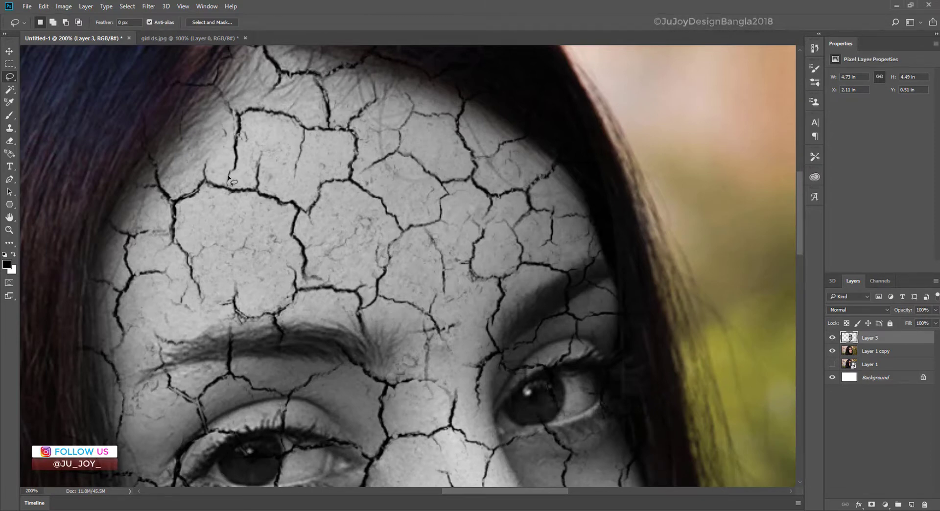
mouse_move(240, 147)
left_mouse_down()
mouse_move(294, 121)
mouse_move(358, 149)
left_mouse_up()
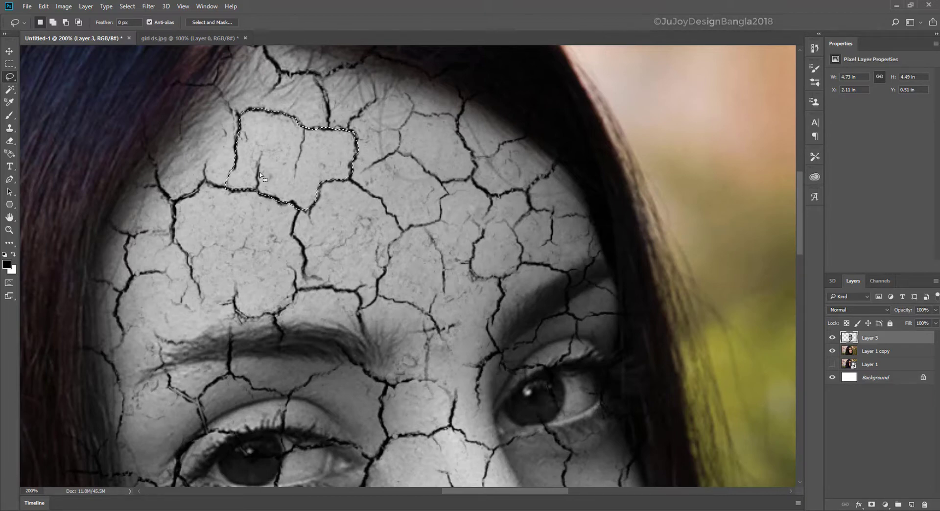
- Cut the first forehead flake out of the texture and move it off its skin hole
key("Delete")
key("ctrl+d")
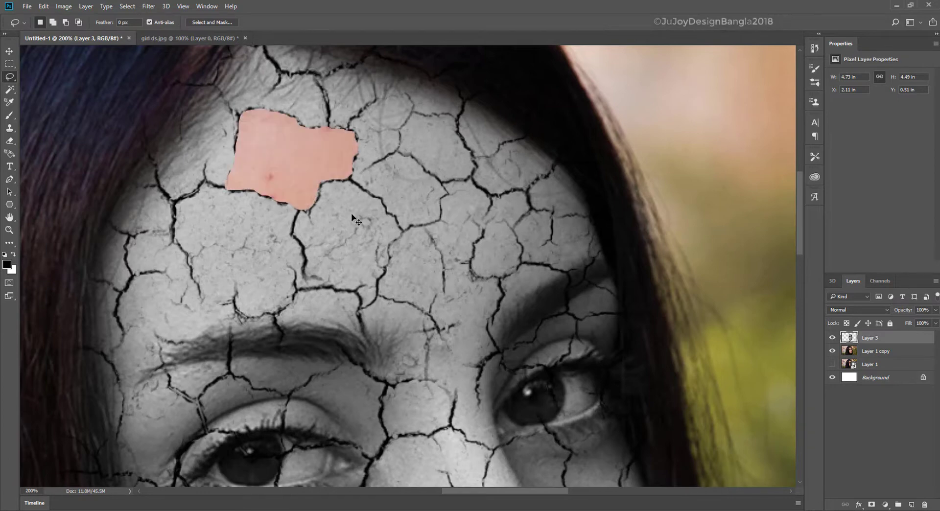
key("ctrl+j")
mouse_move(352, 215)
left_mouse_down()
mouse_move(345, 164)
mouse_move(257, 156)
left_mouse_up()
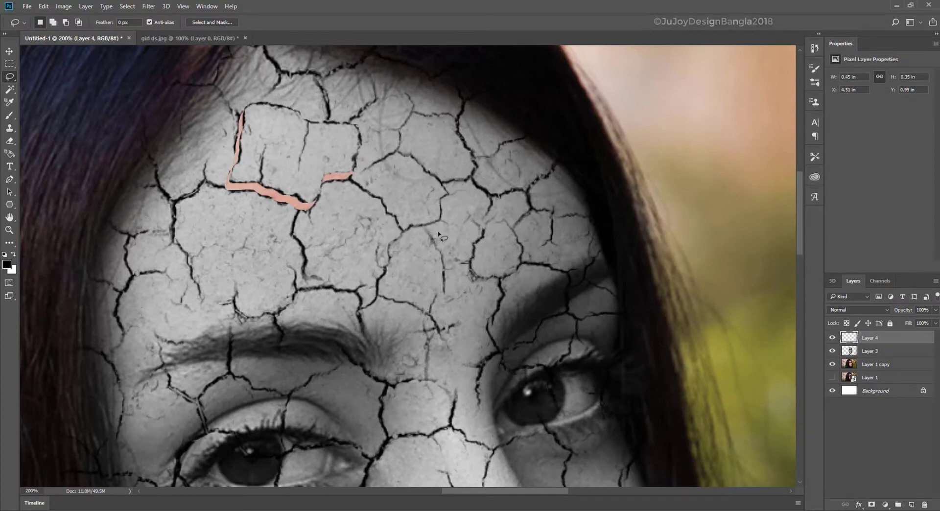
left_click(893, 356)
left_click_drag(505, 211, 437, 227)
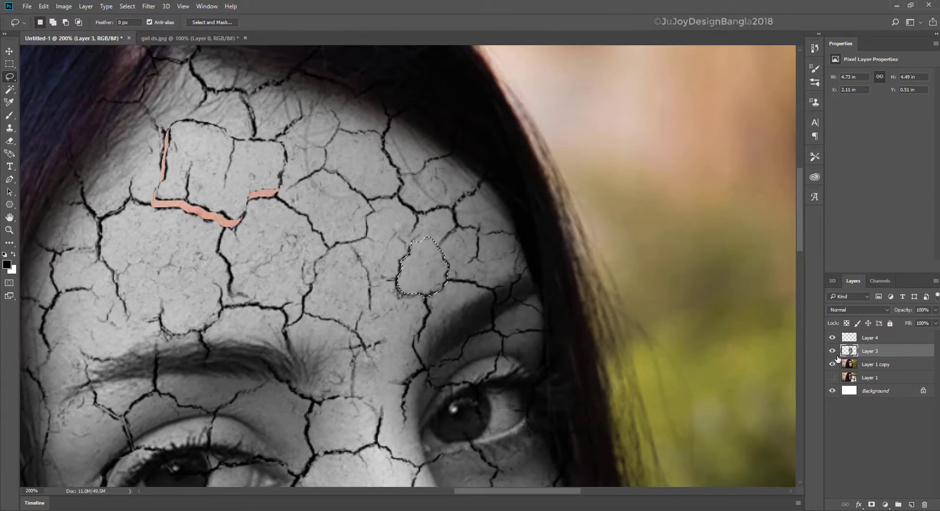
- Float a second forehead flake to the right and move the first above the hairline
key("Delete")
key("ctrl+d")
key("ctrl+v")
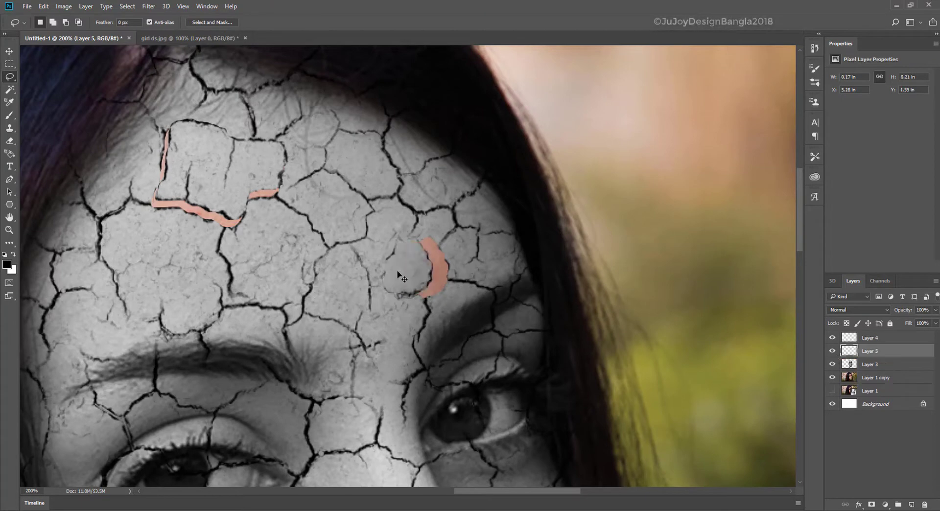
left_click_drag(436, 263, 679, 199)
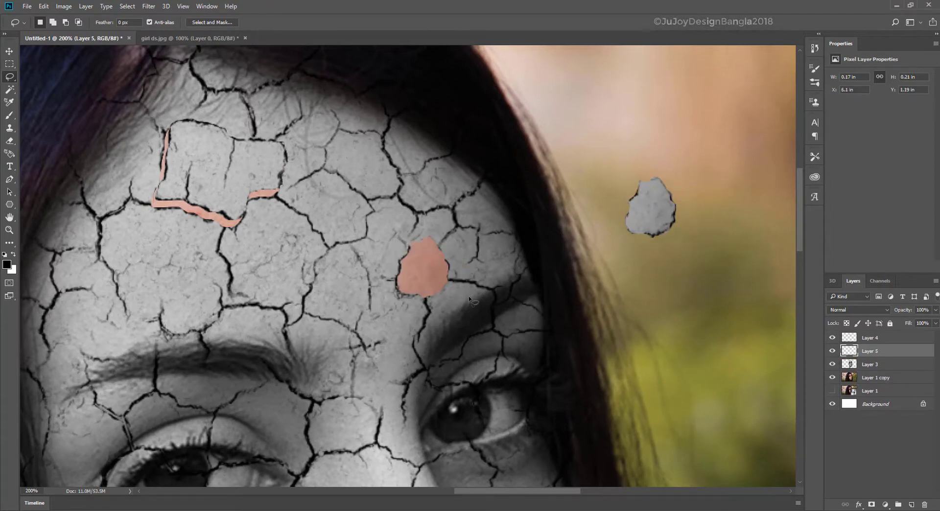
left_click_drag(428, 285, 434, 241)
left_click_drag(407, 154, 387, 331)
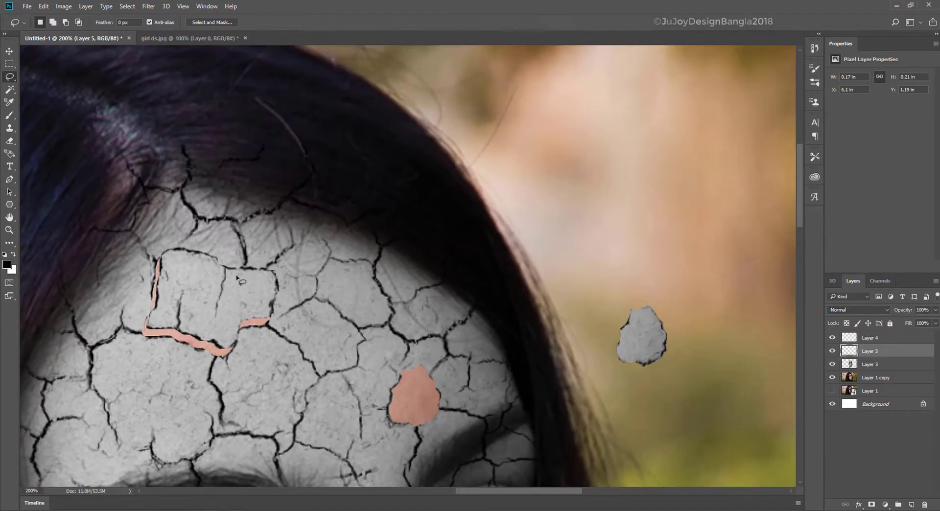
left_click_drag(211, 304, 373, 113)
left_click_drag(428, 275, 406, 196)
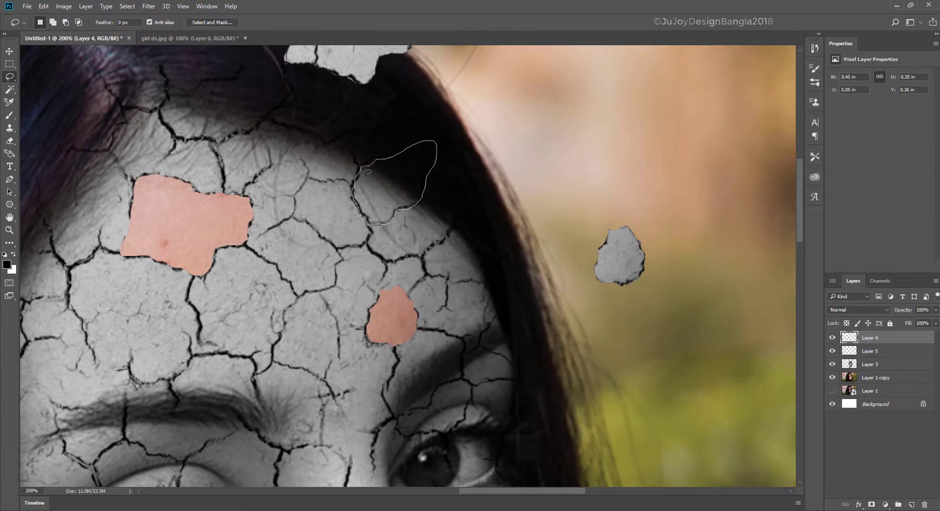
- Lift a hairline flake onto its own layer and drop it on the hair edge
mouse_move(427, 200)
left_mouse_down()
mouse_move(362, 168)
mouse_move(544, 113)
left_mouse_up()
left_click(878, 365)
key("ctrl+j")
left_click_drag(460, 315, 458, 241)
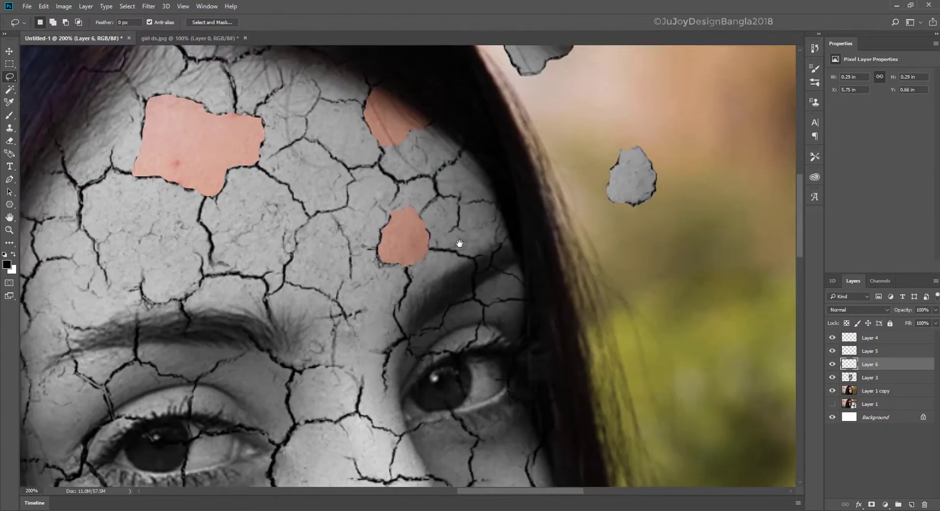
left_click_drag(466, 343, 455, 205)
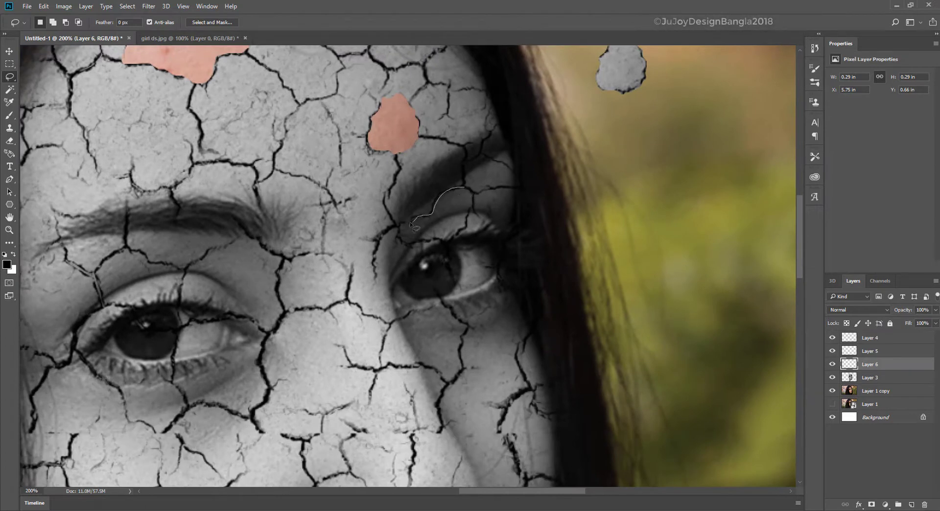
- Cut a flake above the right eye, float it right, then outline one between the eyes
mouse_move(411, 223)
left_mouse_down()
mouse_move(399, 230)
mouse_move(457, 237)
left_mouse_up()
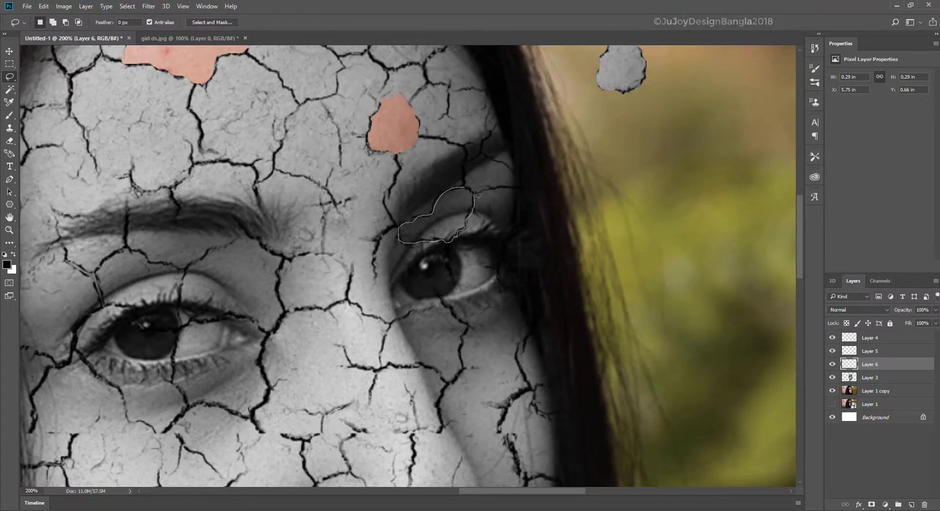
key("ctrl+shift+j")
mouse_move(440, 215)
left_mouse_down()
mouse_move(411, 267)
mouse_move(673, 203)
left_mouse_up()
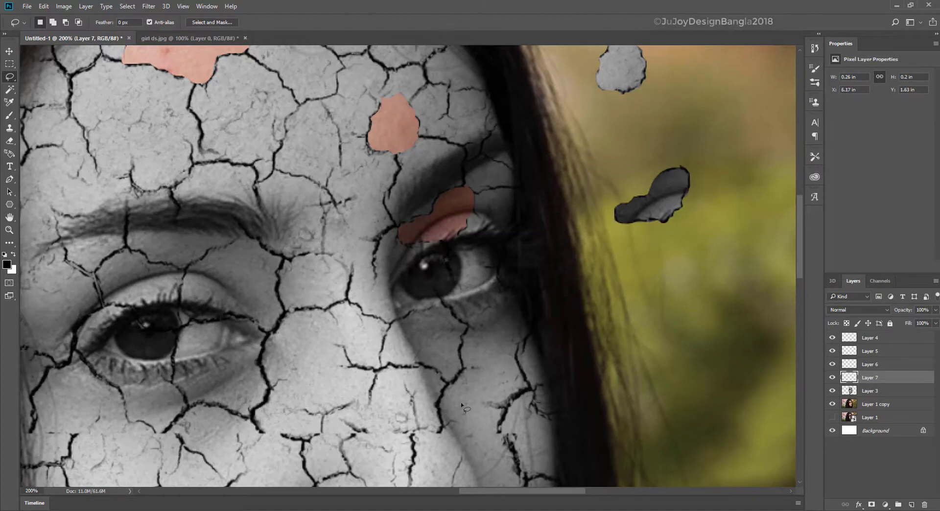
left_click_drag(462, 413, 473, 312)
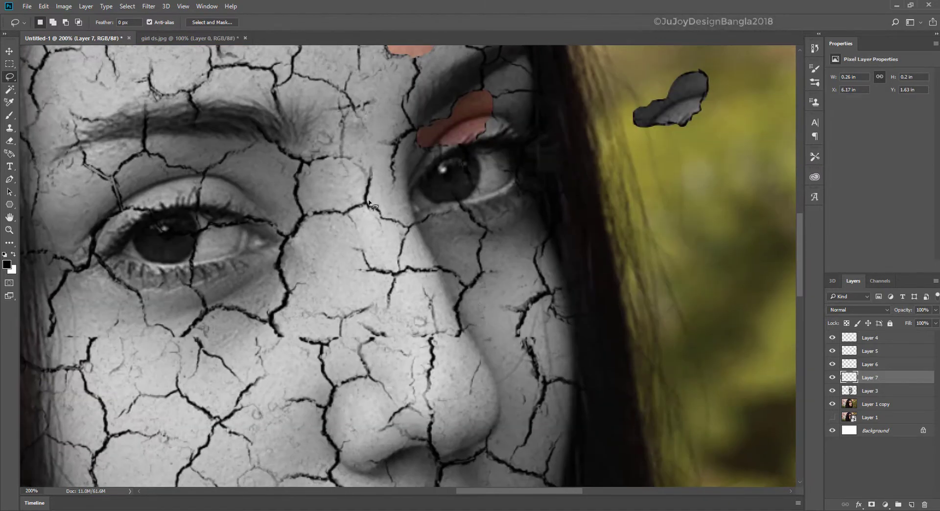
left_click_drag(302, 211, 361, 209)
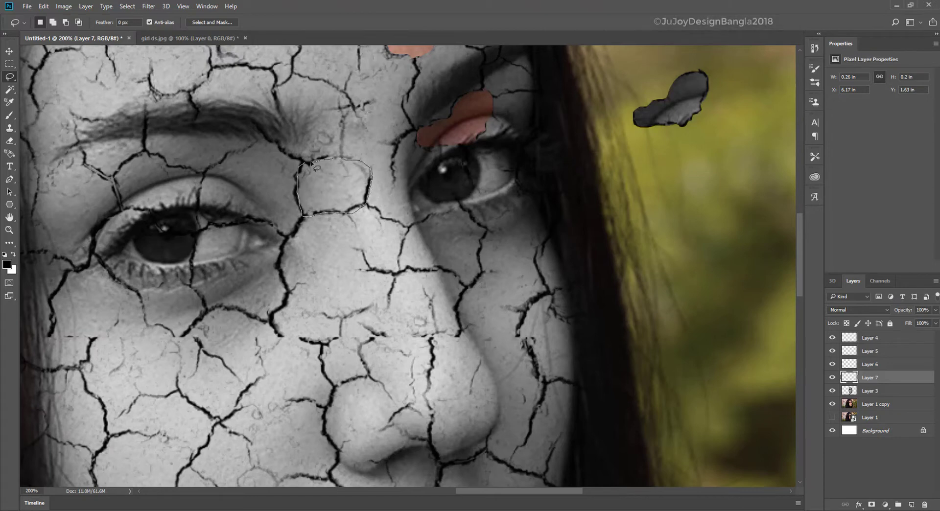
mouse_move(361, 165)
left_mouse_down()
mouse_move(300, 166)
mouse_move(686, 226)
left_mouse_up()
- Cut the flake between the eyes onto its own layer, move it out and rotate it
left_click(876, 392)
key("ctrl+shift+j")
left_click_drag(490, 357, 501, 337)
key("ctrl+t")
left_click_drag(744, 169, 749, 215)
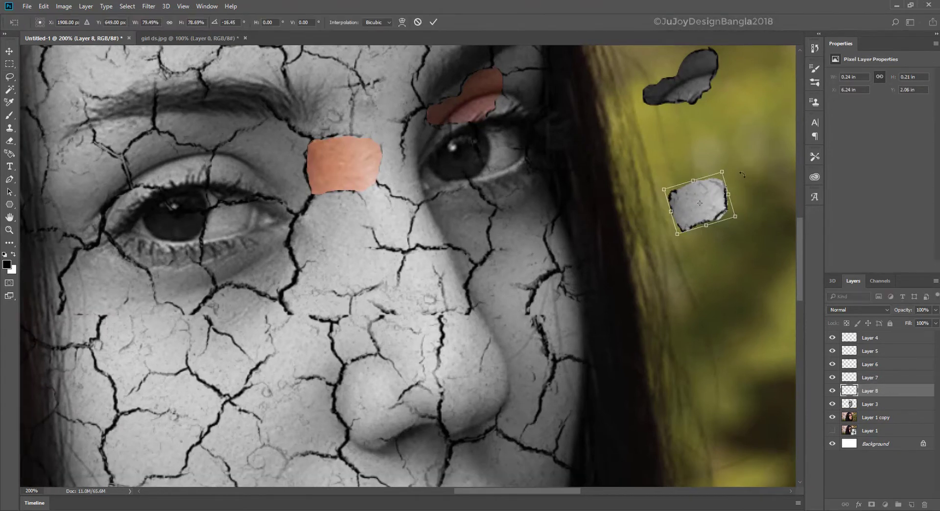
key("Return")
key("l")
- Cut a forehead flake from the crack texture and float it up onto the hair
left_click_drag(350, 79, 456, 313)
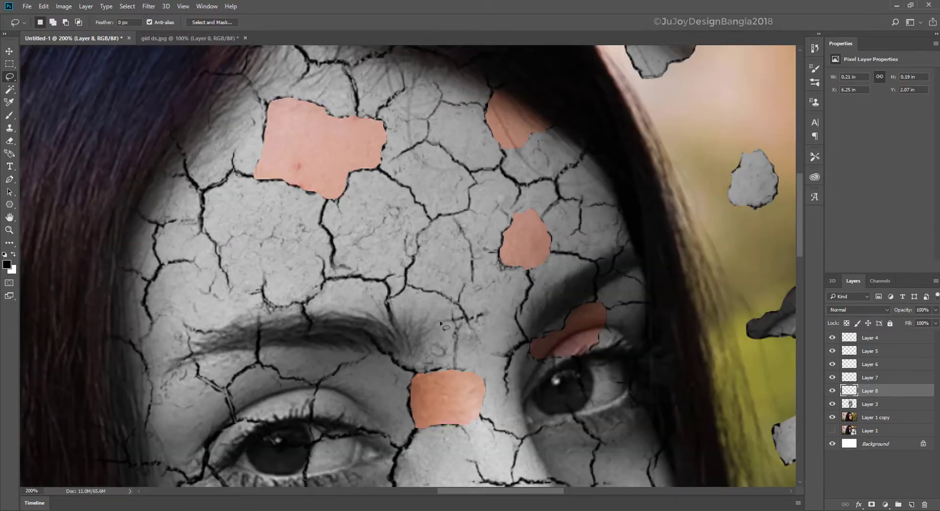
key("alt+bracketleft")
mouse_move(413, 289)
left_mouse_down()
mouse_move(473, 264)
mouse_move(414, 288)
left_mouse_up()
key("ctrl+shift+j")
left_click_drag(430, 257, 632, 183)
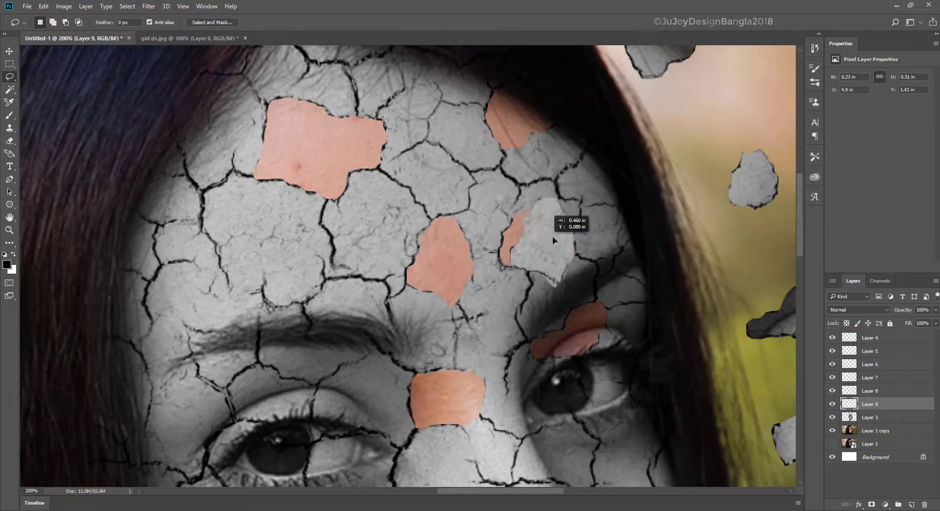
- Cut a flake at the left temple onto its own layer and move it left onto the hair
key("alt+bracketleft")
left_click_drag(274, 250, 495, 225)
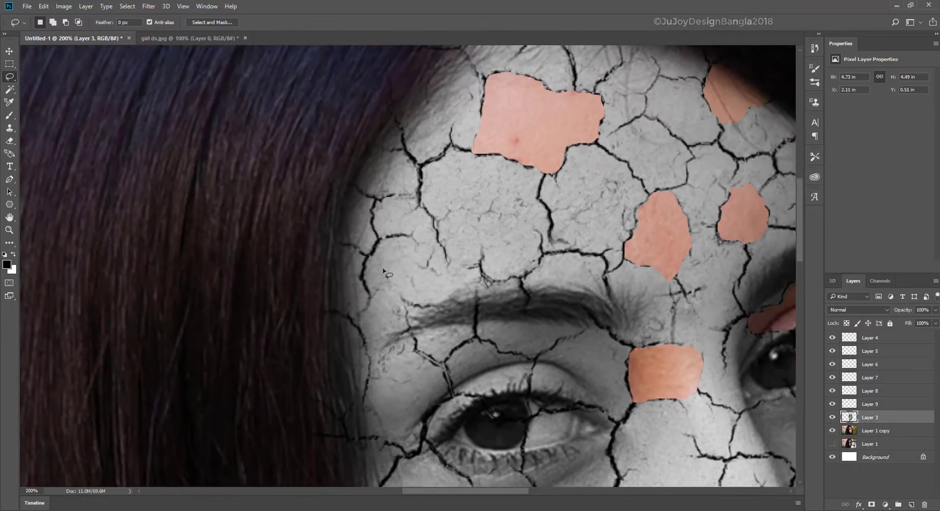
left_click_drag(361, 322, 329, 235)
key("ctrl+shift+j")
left_click_drag(333, 271, 306, 270)
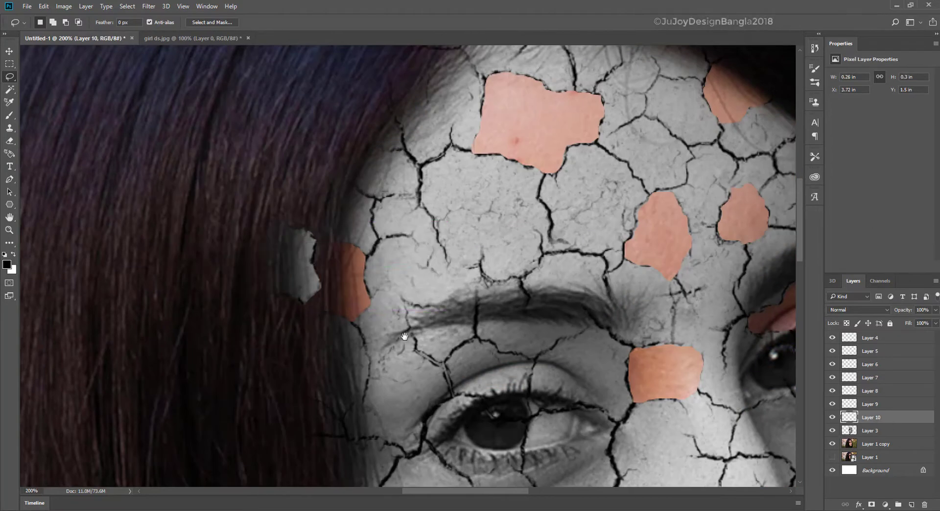
- Cut a flake along a left-cheek crack onto its own layer and settle it on the cheek
key("ctrl+0")
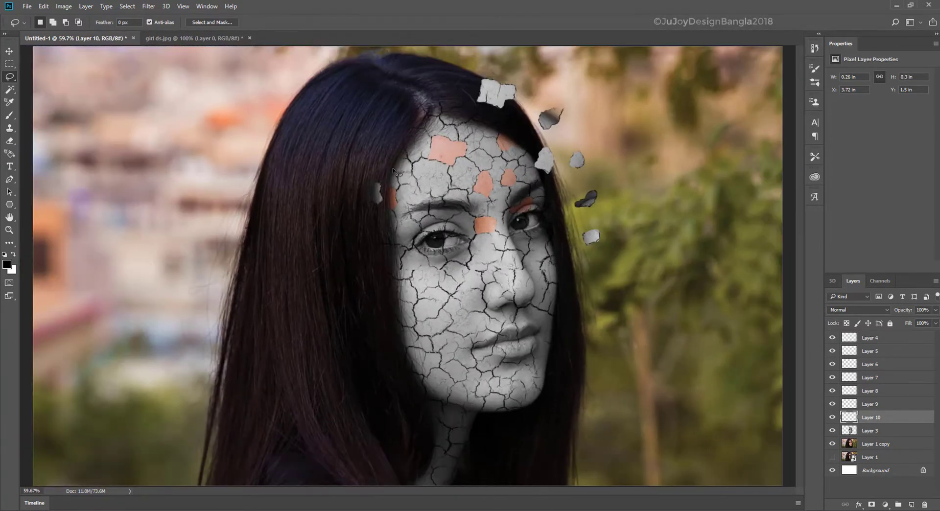
key("ctrl+plus")
key("ctrl+plus")
key("ctrl+plus")
left_click_drag(706, 132, 460, 247)
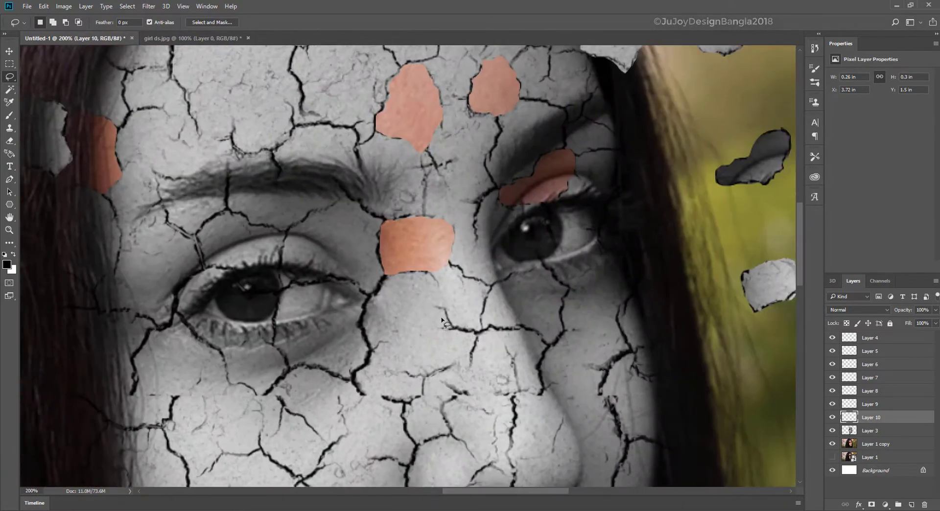
left_click(912, 431)
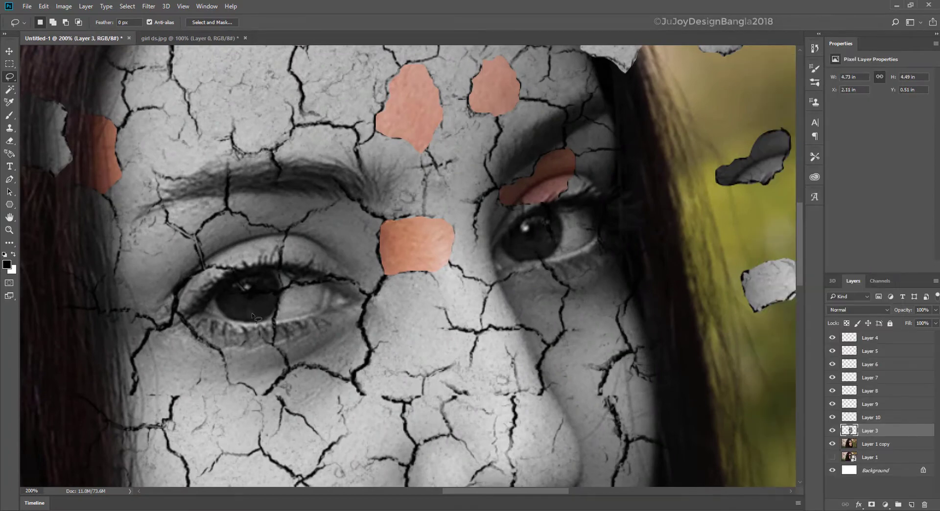
left_click_drag(351, 447, 388, 283)
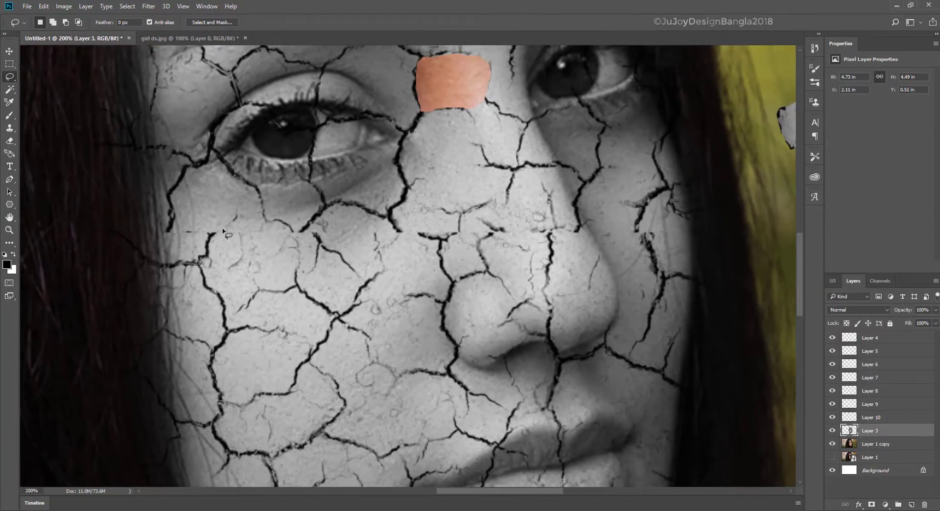
mouse_move(211, 233)
left_mouse_down()
mouse_move(182, 267)
mouse_move(230, 333)
mouse_move(181, 341)
left_mouse_up()
left_click_drag(152, 313, 211, 235)
key("ctrl+shift+j")
mouse_move(190, 304)
left_mouse_down()
mouse_move(421, 281)
mouse_move(186, 270)
left_mouse_up()
left_click_drag(321, 367, 317, 219)
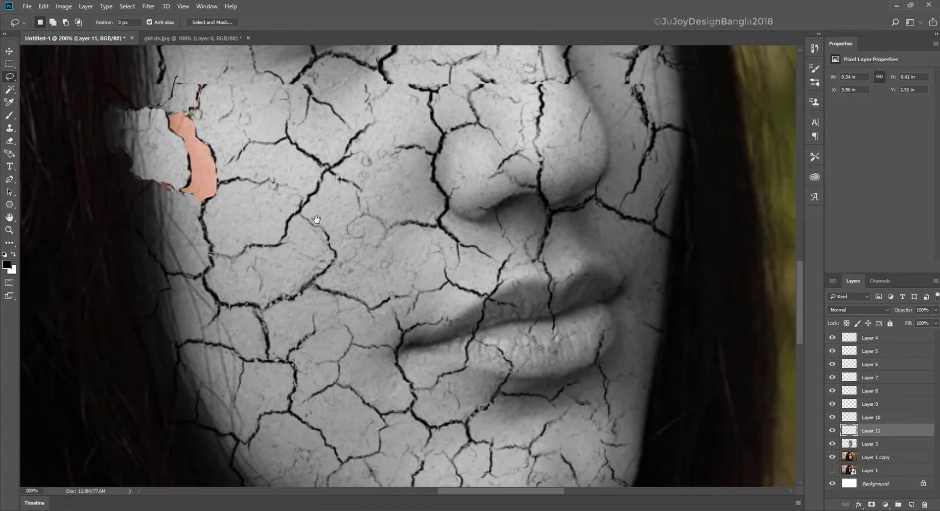
- Cut a flake at the cheek's dark edge and a thin lower-cheek crack piece, shifting both off their holes
key("alt+bracketleft")
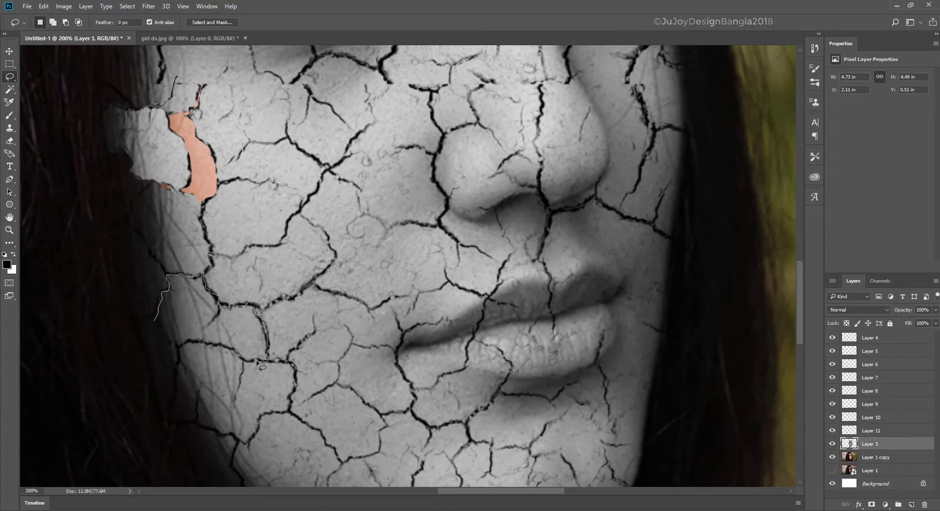
mouse_move(260, 313)
left_mouse_down()
mouse_move(154, 321)
mouse_move(412, 261)
mouse_move(203, 335)
left_mouse_up()
key("ctrl+shift+j")
left_click_drag(363, 355, 290, 184)
mouse_move(377, 269)
left_mouse_down()
mouse_move(368, 312)
mouse_move(377, 265)
mouse_move(420, 374)
left_mouse_up()
key("alt+bracketleft")
key("ctrl+shift+j")
left_click_drag(557, 164, 401, 347)
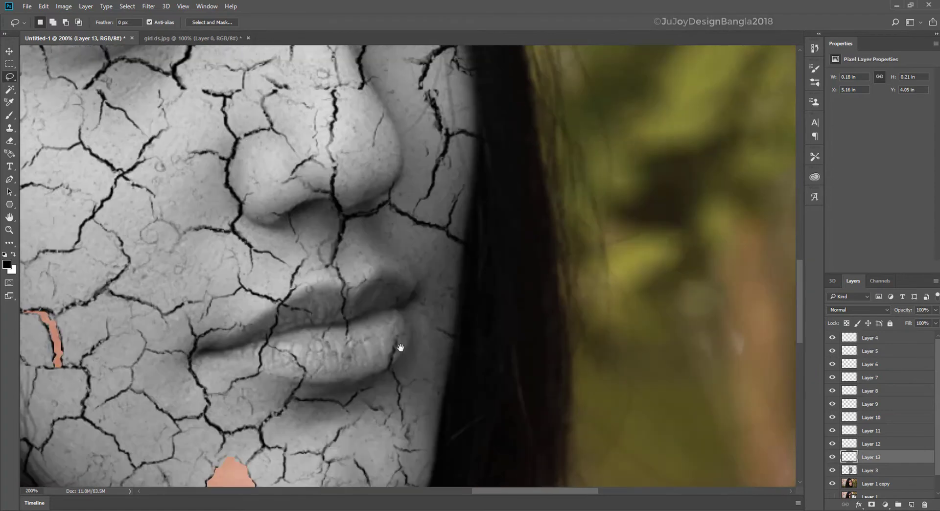
- Cut a flake beside the nose and nudge it to open a skin gap
left_click_drag(365, 169, 488, 300)
key("alt+bracketleft")
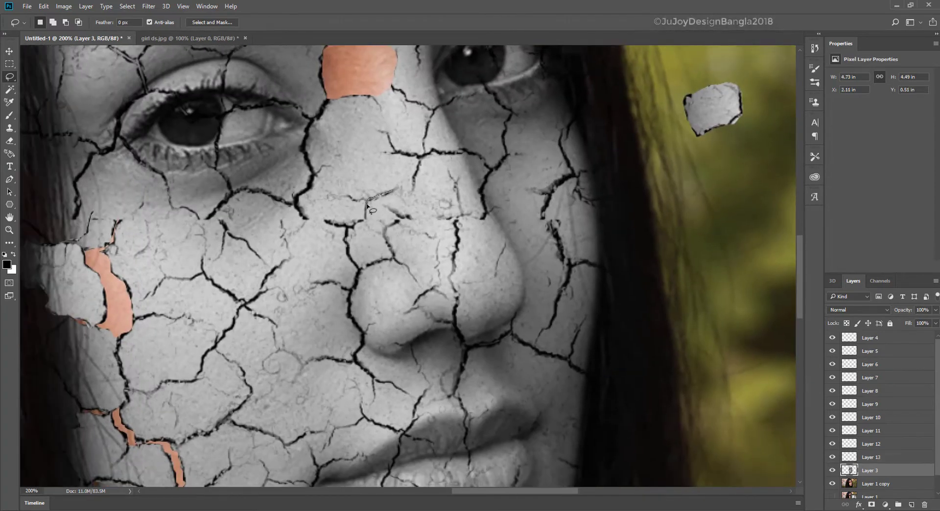
left_click_drag(395, 190, 396, 264)
key("ctrl+shift+j")
left_click_drag(395, 211, 383, 216)
- Enable Drop Shadow in Layer 3's Blending Options and confirm it
scroll(419, 226, "down", 3)
key("ctrl+0")
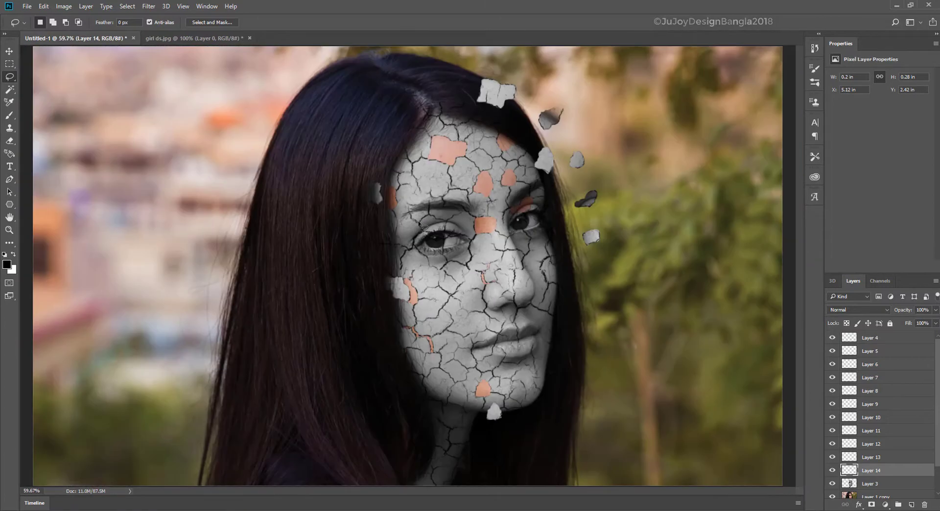
scroll(872, 417, "down", 2)
right_click(872, 453)
left_click(804, 61)
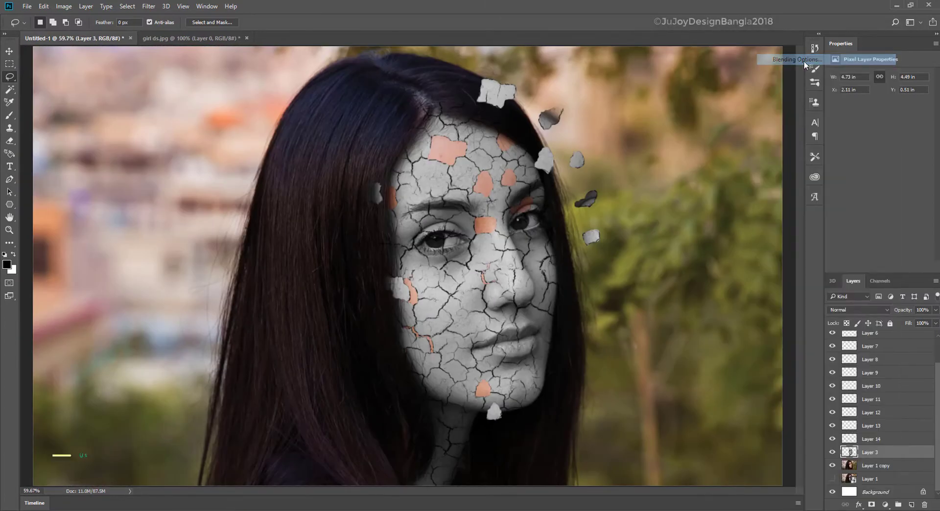
left_click(585, 276)
left_click(905, 110)
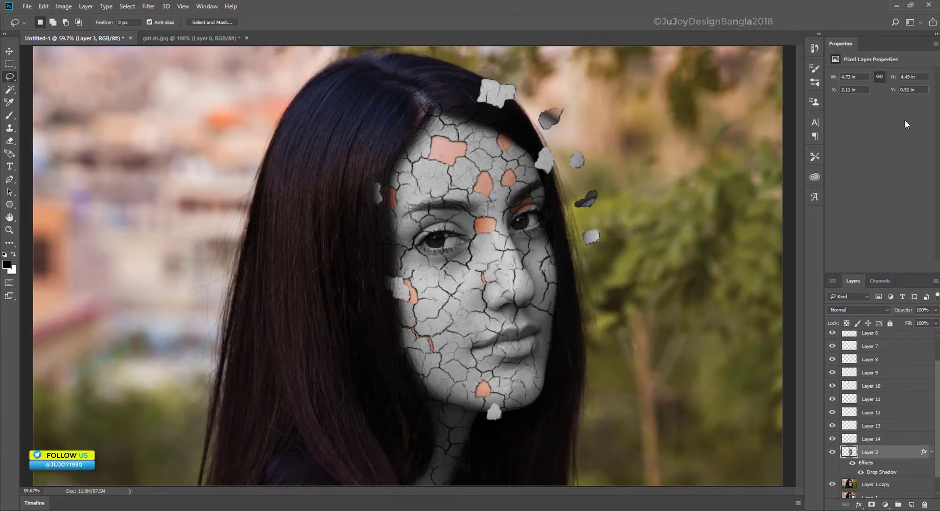
key("ctrl+plus")
key("ctrl+plus")
key("ctrl+plus")
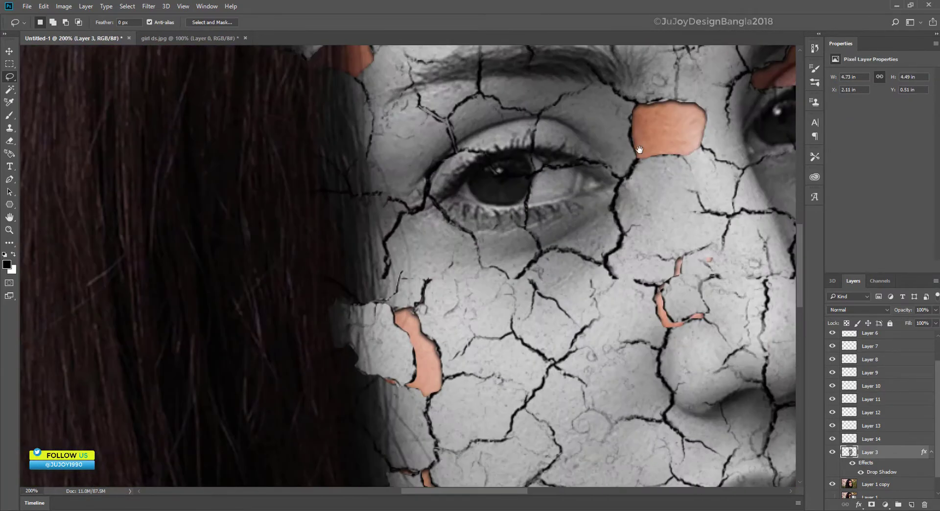
- With a smaller Eraser brush, remove the stray crack lines over the hair at the crown
mouse_move(640, 149)
left_mouse_down()
mouse_move(420, 290)
mouse_move(378, 294)
left_mouse_up()
key("e")
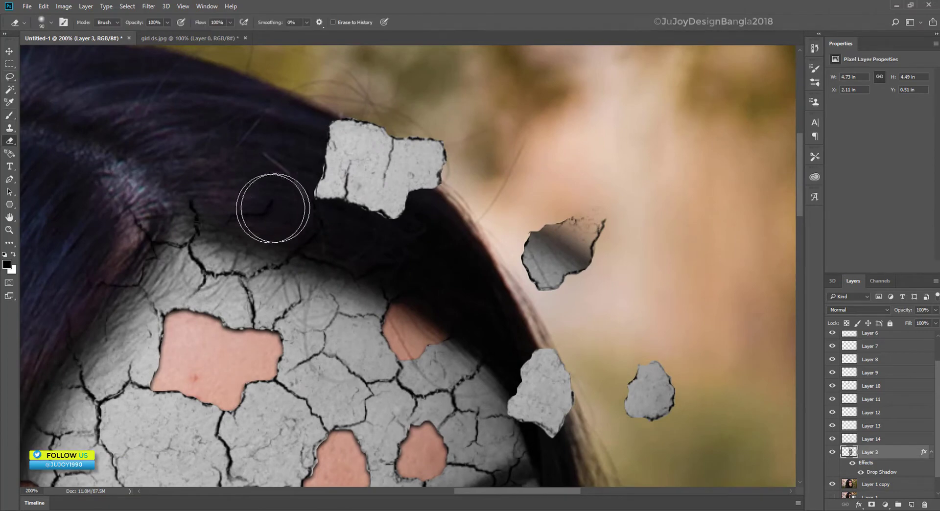
key("bracketleft")
key("bracketleft")
key("bracketleft")
key("bracketleft")
key("bracketleft")
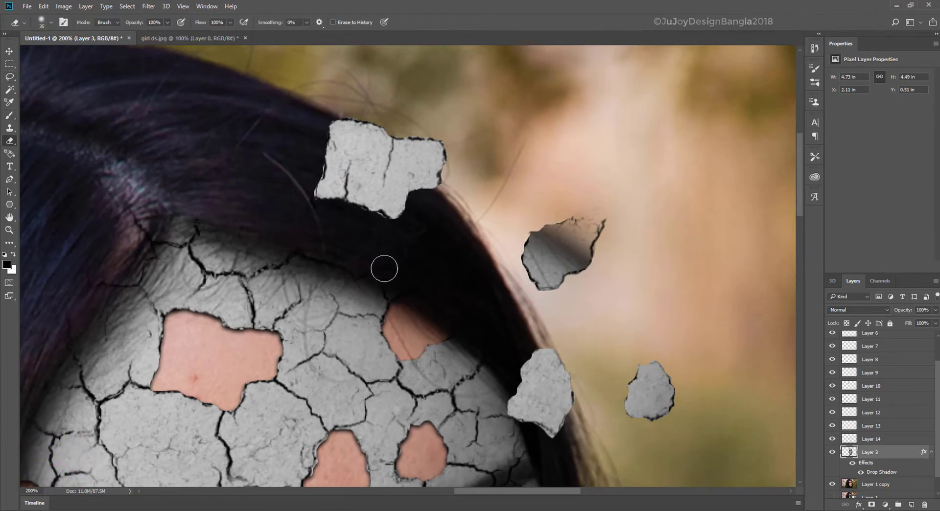
scroll(431, 279, "left", 5)
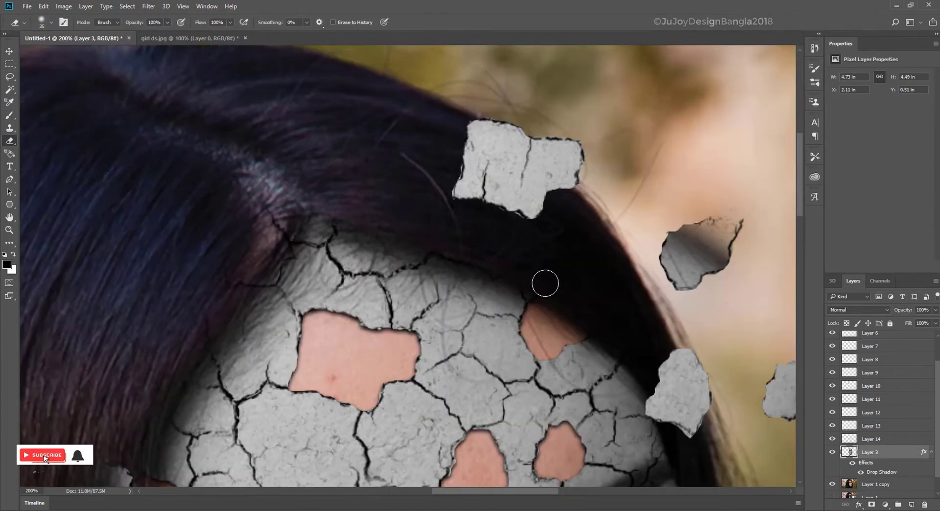
scroll(545, 283, "down", 3)
scroll(546, 284, "left", 2)
key("bracketleft")
scroll(294, 183, "down", 2)
scroll(294, 183, "left", 2)
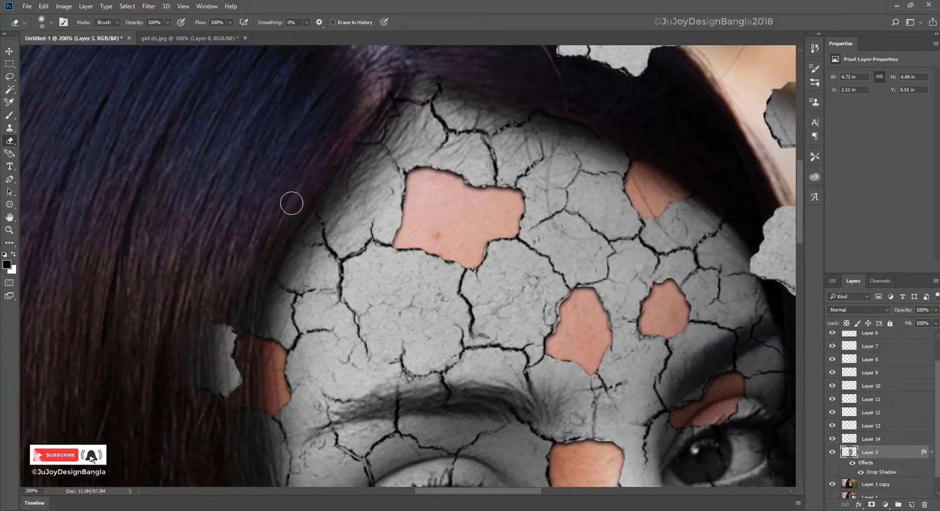
left_click_drag(248, 299, 268, 98)
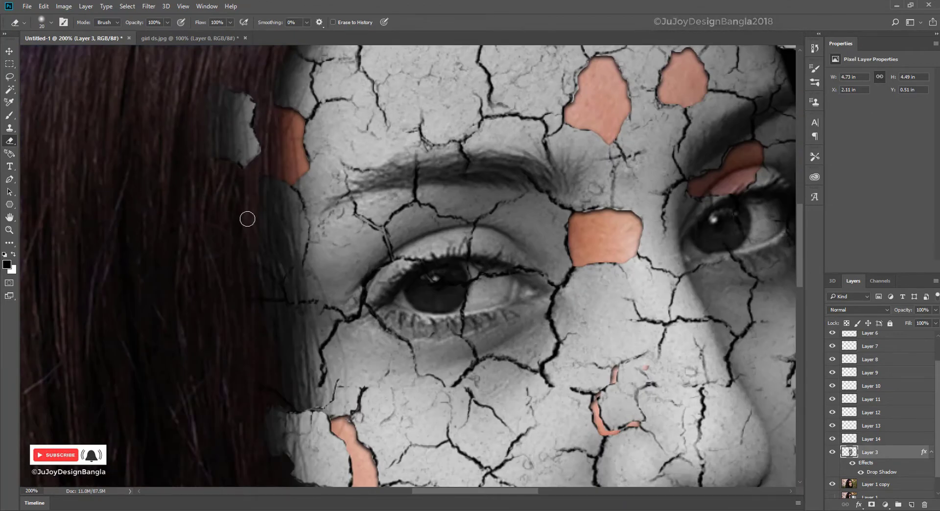
scroll(241, 180, "down", 3)
scroll(250, 311, "down", 3)
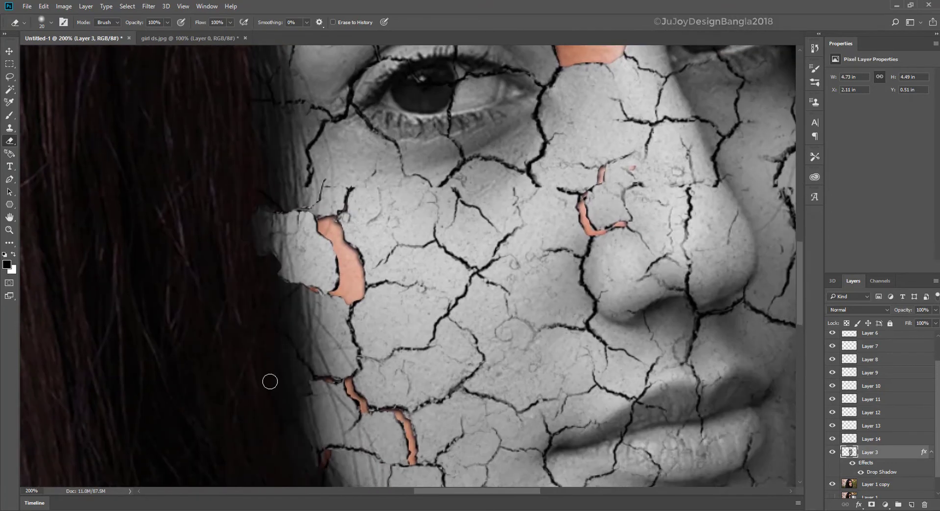
scroll(269, 382, "down", 3)
scroll(284, 294, "down", 3)
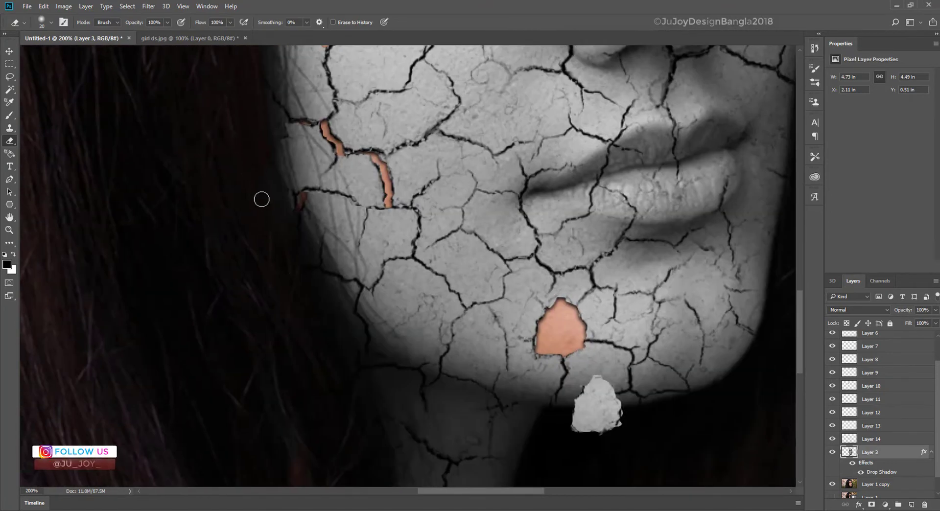
- Reposition five floating skin chunks around the hairline and to the right of the head
key("ctrl+0")
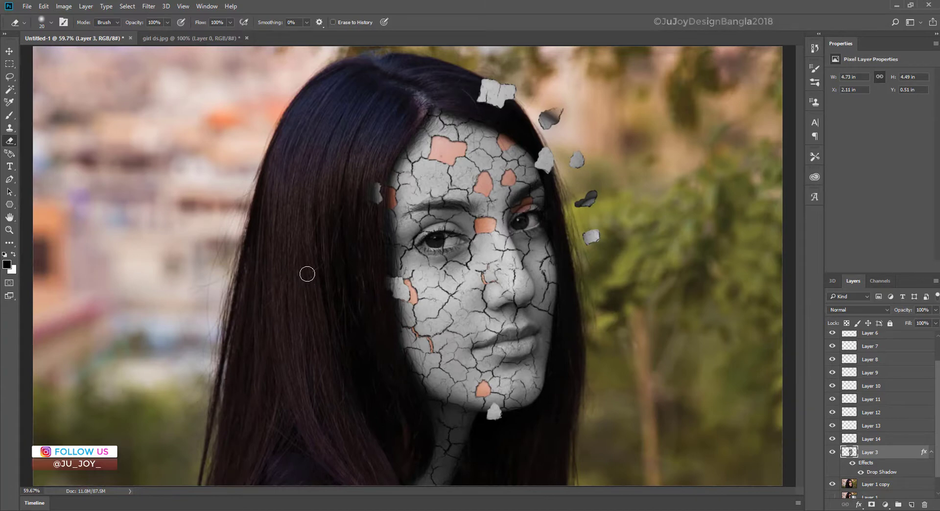
left_click_drag(496, 91, 469, 100)
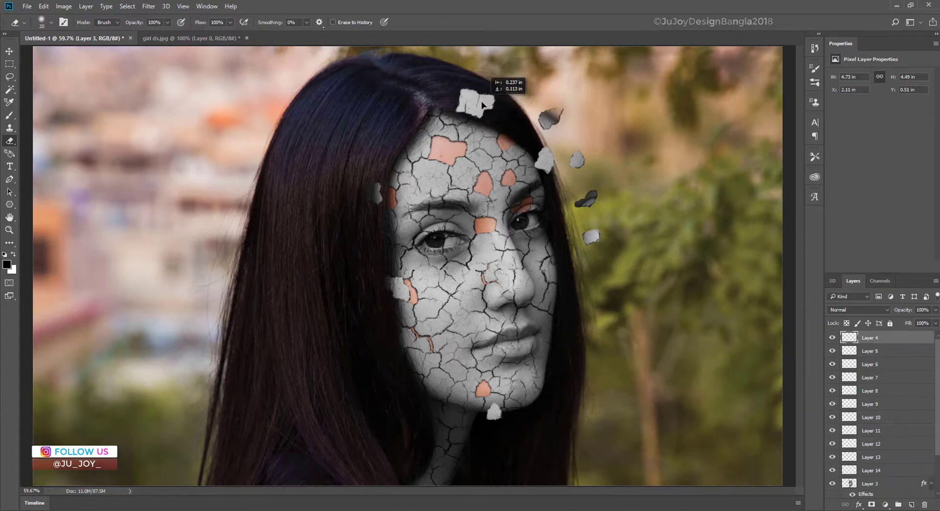
left_click_drag(551, 117, 565, 106)
left_click_drag(577, 159, 619, 141)
left_click_drag(587, 199, 647, 177)
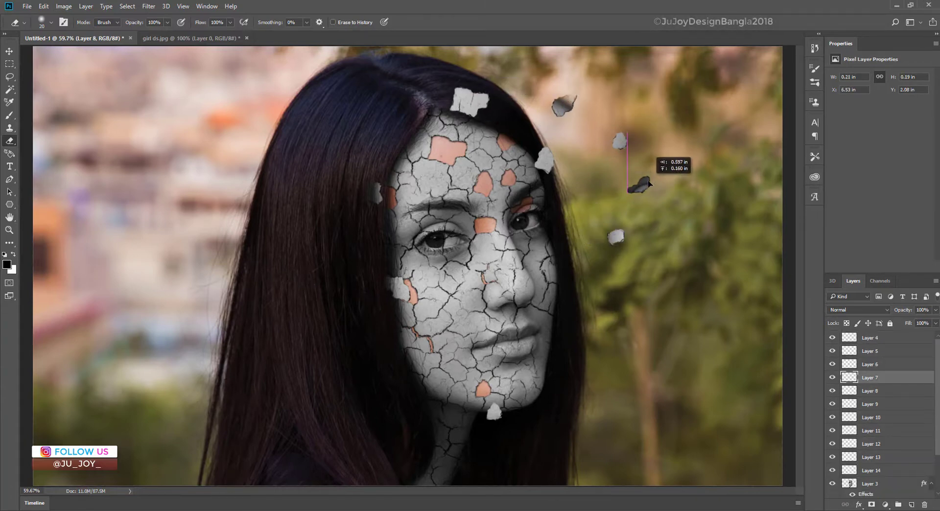
left_click_drag(592, 237, 616, 237)
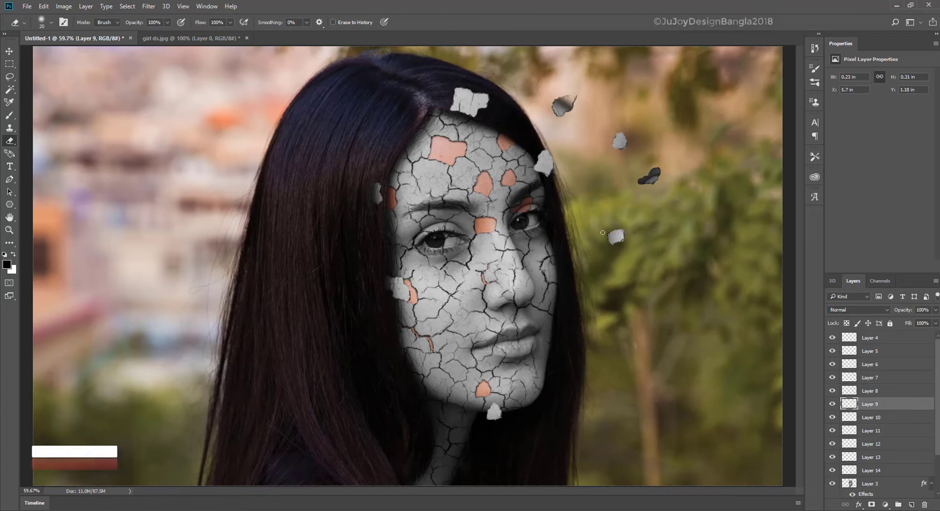
key("ctrl+1")
- Copy a crack piece beside the mouth to a new layer and warp its top corners outward
key("ctrl+plus")
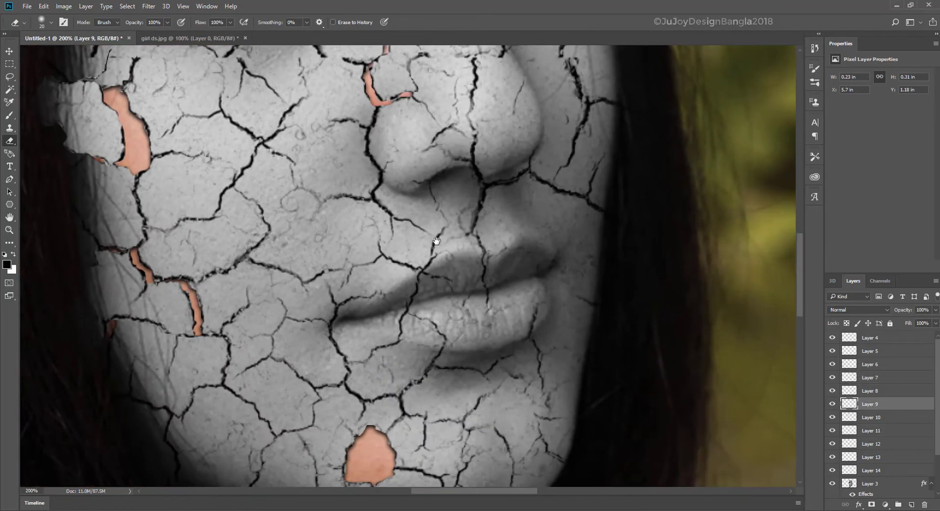
left_click(871, 484)
left_click(10, 77)
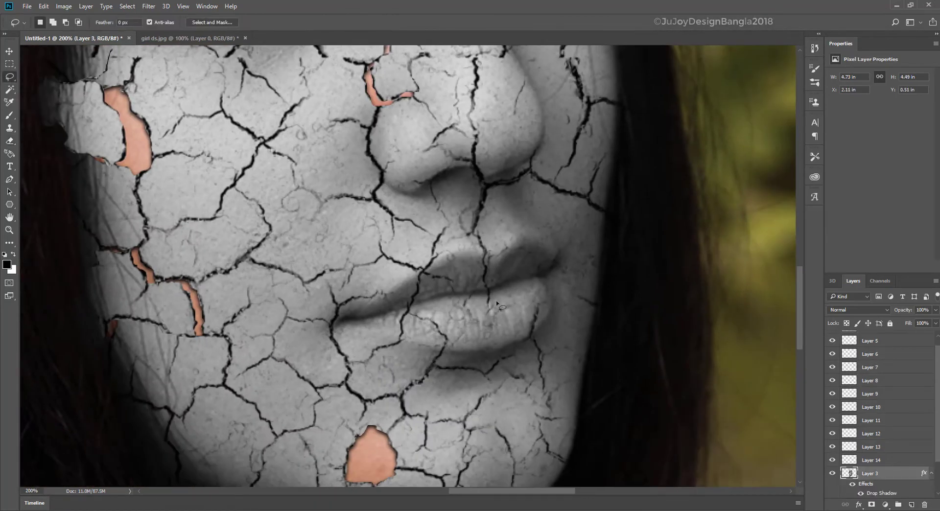
left_click_drag(488, 307, 485, 272)
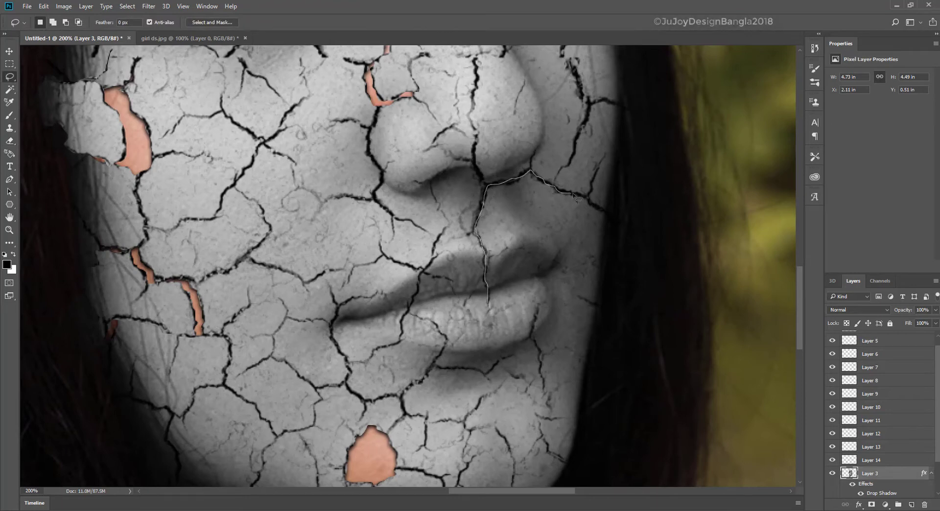
mouse_move(595, 205)
left_mouse_down()
mouse_move(630, 411)
mouse_move(593, 458)
mouse_move(549, 436)
left_mouse_up()
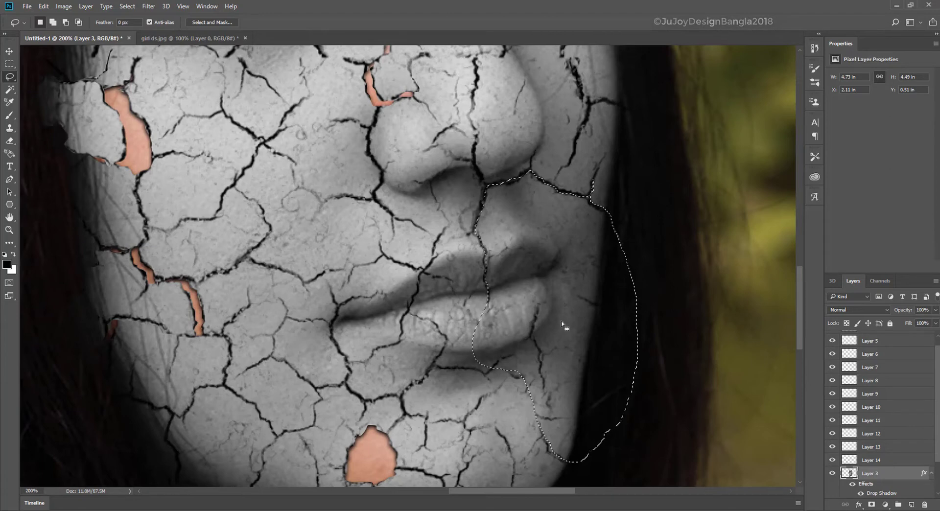
key("ctrl+j")
mouse_move(567, 325)
left_mouse_down()
mouse_move(431, 265)
mouse_move(575, 308)
left_mouse_up()
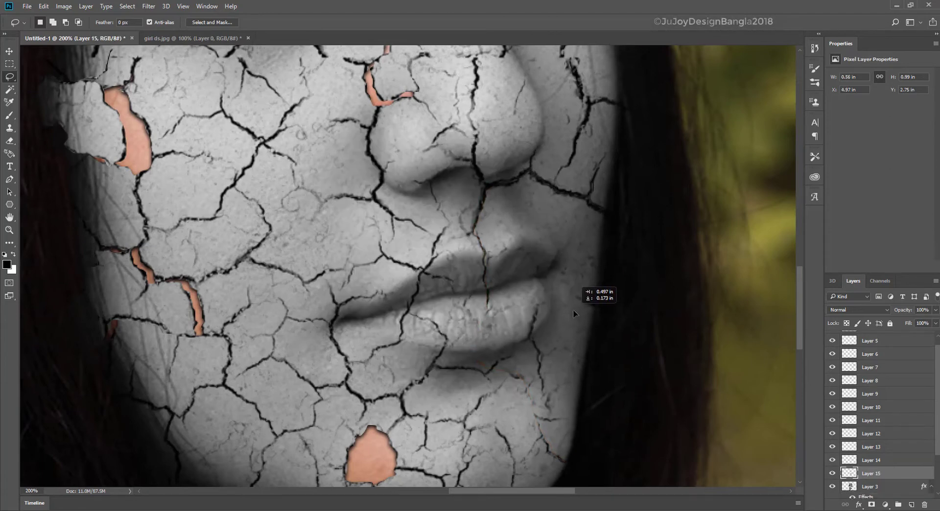
key("ctrl+t")
right_click(519, 215)
left_click(543, 290)
left_click_drag(637, 171, 658, 179)
left_click_drag(471, 171, 482, 178)
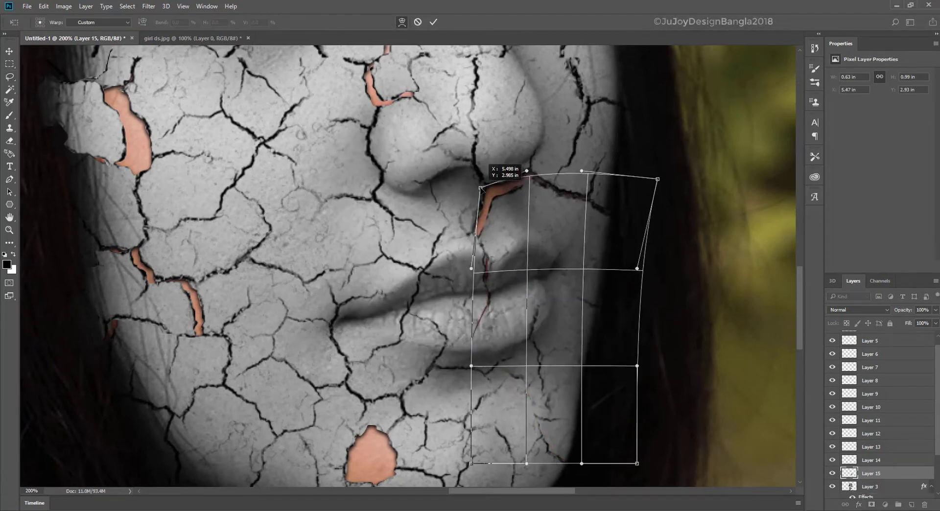
key("Return")
- Copy a piece around the left eye to Layer 16 and nudge it to open thin skin gaps
key("ctrl+0")
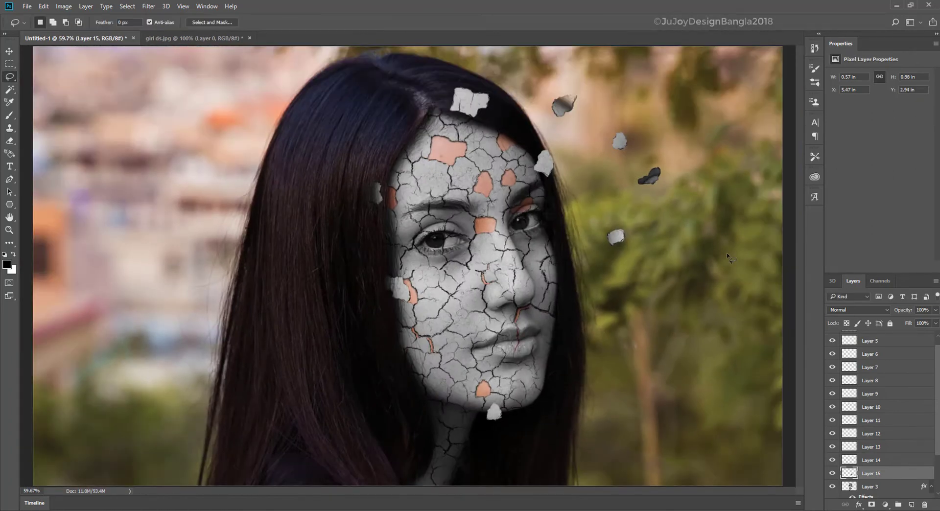
key("ctrl+plus")
key("ctrl+plus")
key("ctrl+plus")
left_click_drag(577, 240, 435, 327)
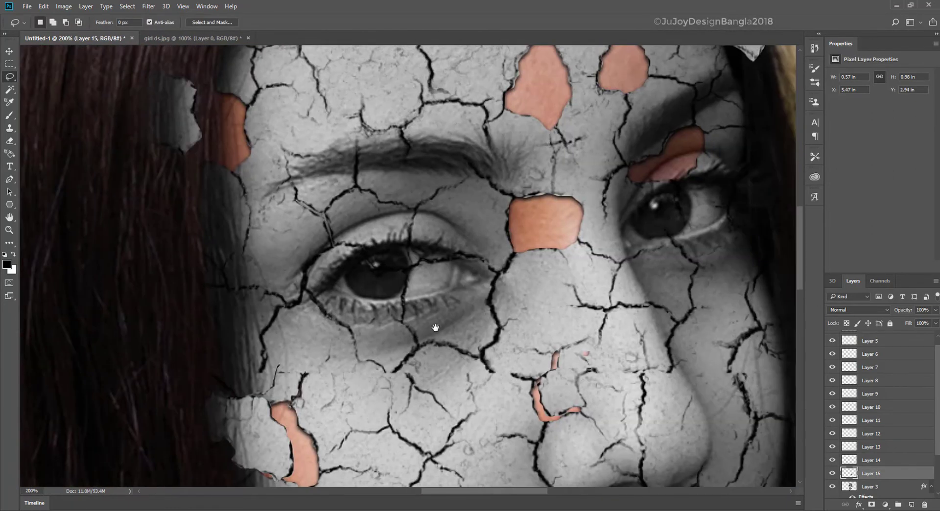
left_click(874, 487)
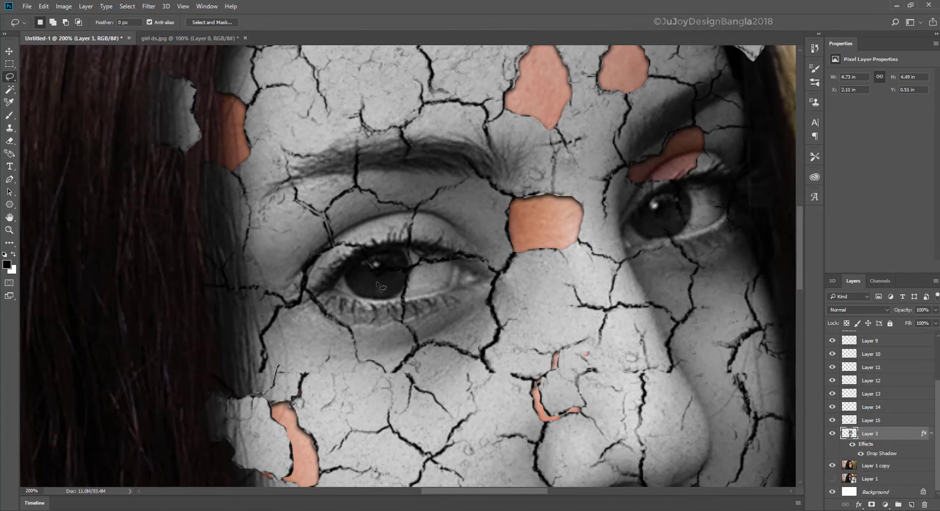
left_click_drag(338, 251, 406, 270)
left_click_drag(405, 312, 379, 369)
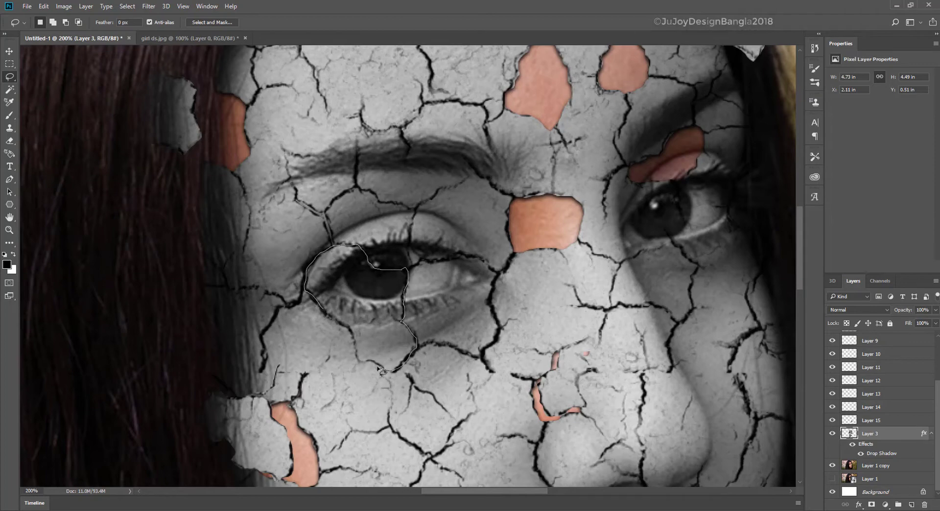
key("ctrl+j")
left_click_drag(423, 338, 426, 340)
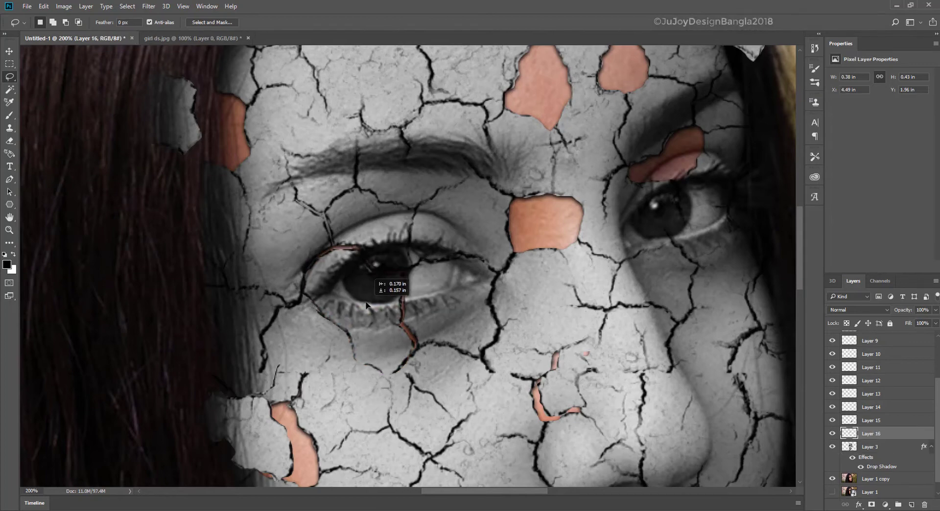
key("ctrl+t")
left_click_drag(417, 375, 412, 370)
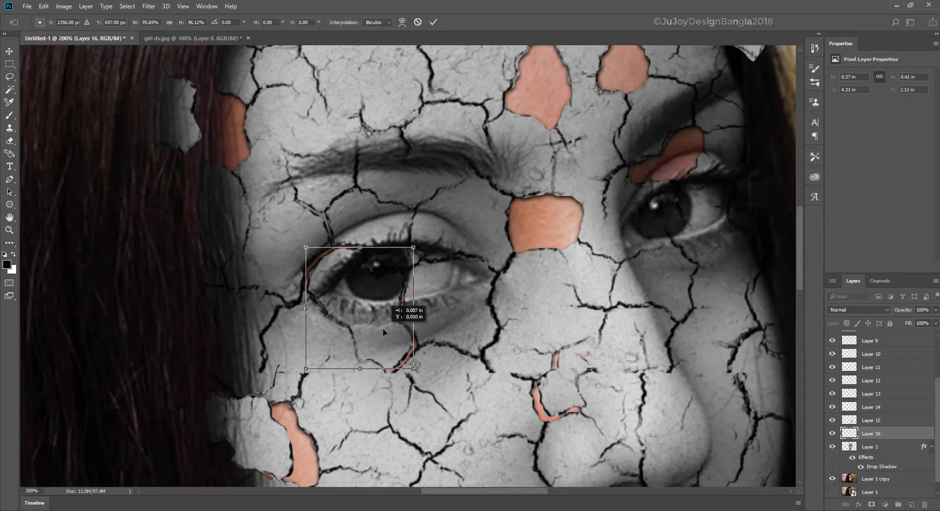
left_click_drag(383, 328, 378, 334)
key("Return")
left_click_drag(446, 483, 370, 263)
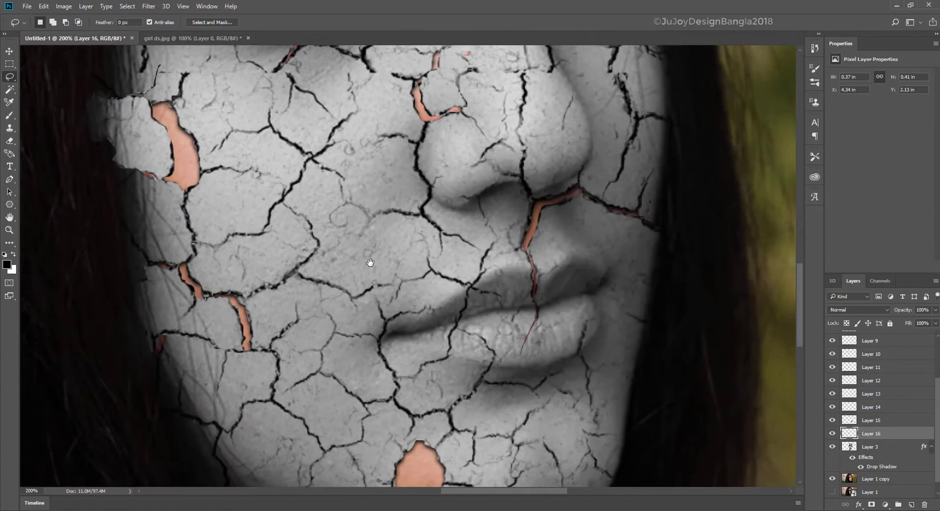
left_click(872, 446)
left_click_drag(451, 317, 426, 239)
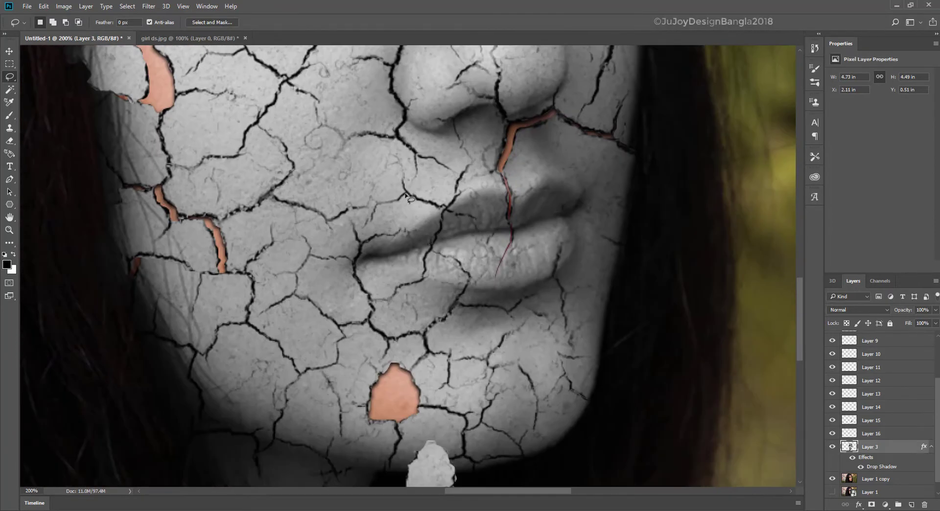
- Move the crack piece beside the lips to Layer 17 and warp its top edge to open the orange crack
left_click_drag(406, 196, 239, 212)
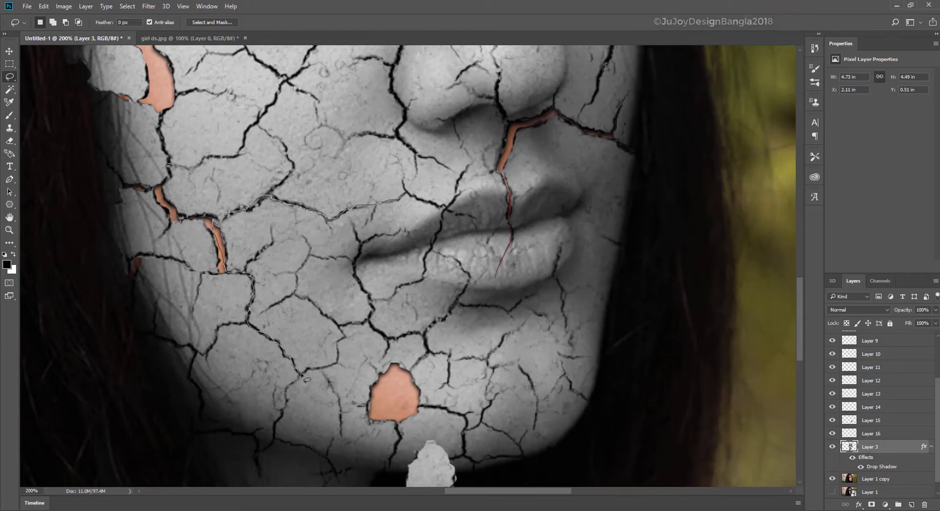
mouse_move(306, 380)
left_mouse_down()
mouse_move(341, 365)
mouse_move(370, 325)
mouse_move(356, 275)
left_mouse_up()
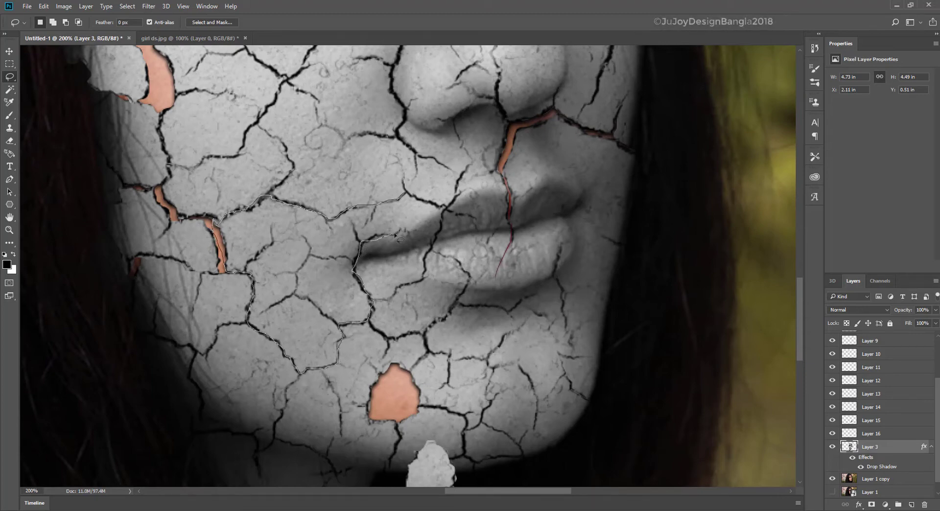
key("Delete")
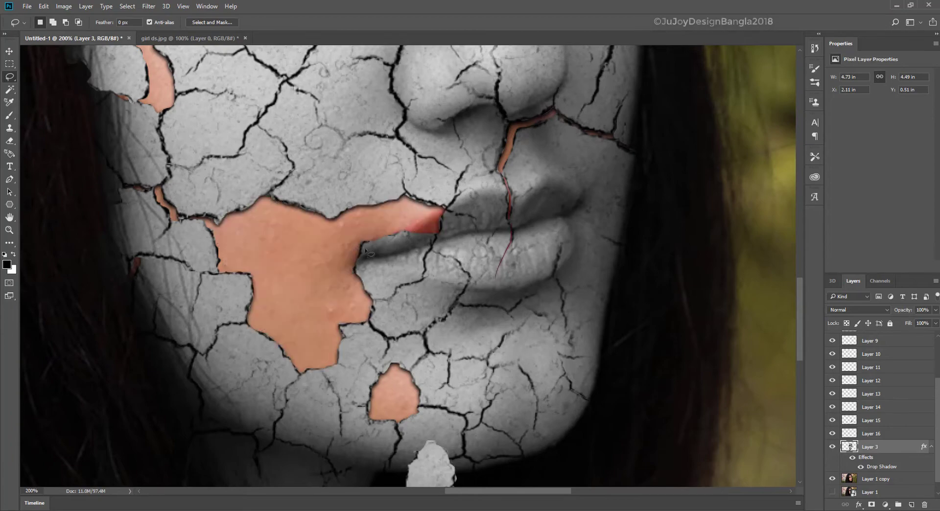
key("ctrl+d")
key("ctrl+z")
key("ctrl+shift+j")
key("ctrl+minus")
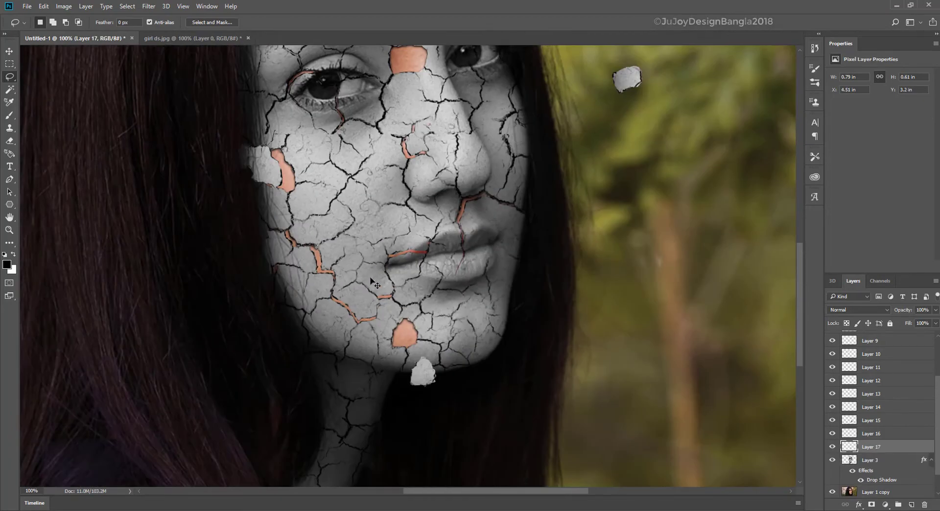
key("ctrl+t")
right_click(395, 248)
left_click(416, 322)
left_click_drag(431, 234, 426, 238)
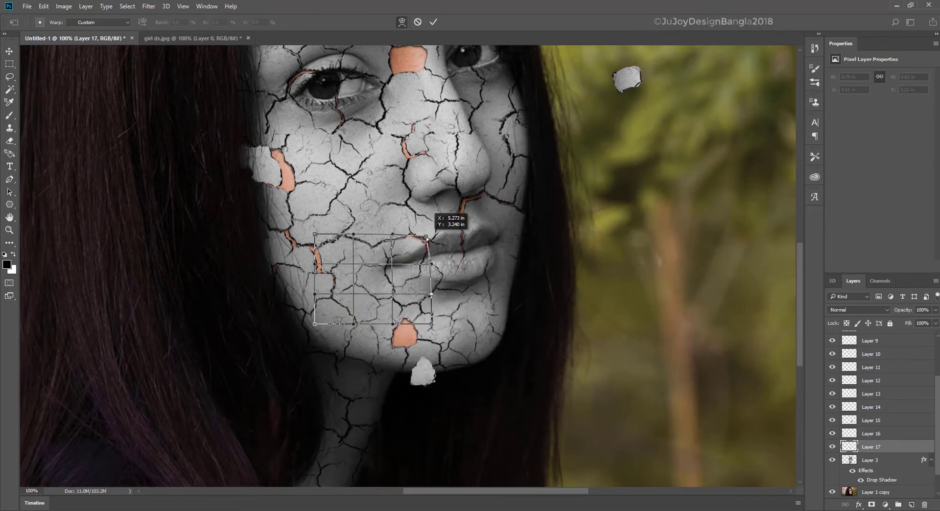
left_click_drag(354, 234, 314, 242)
key("Return")
scroll(523, 300, "up", 2)
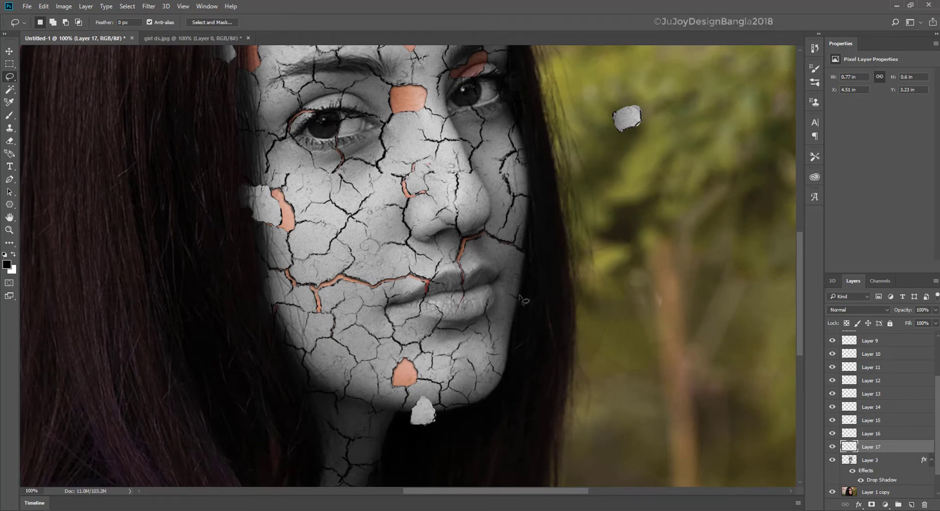
- Copy the cheek piece below the nose to Layer 18 and warp its edges toward the lips
left_click(871, 460)
key("ctrl+plus")
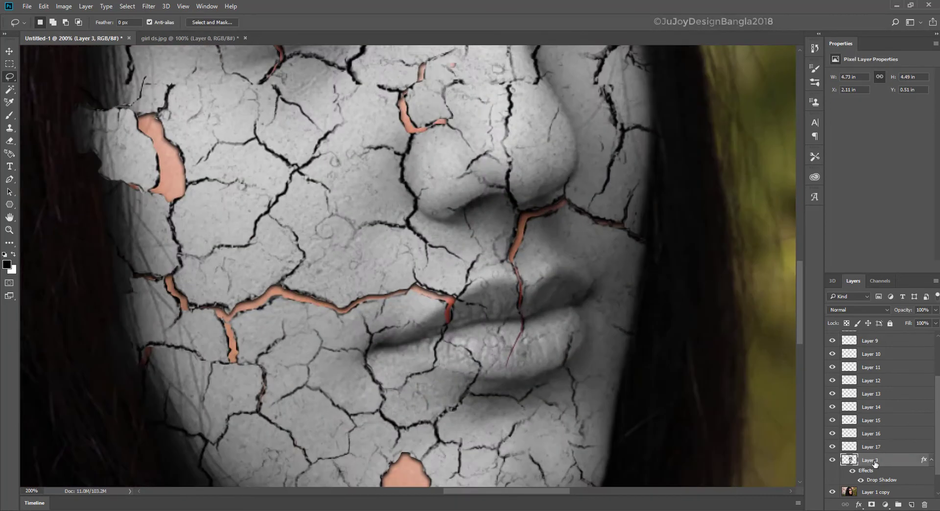
left_click_drag(437, 223, 448, 285)
left_click_drag(315, 256, 298, 286)
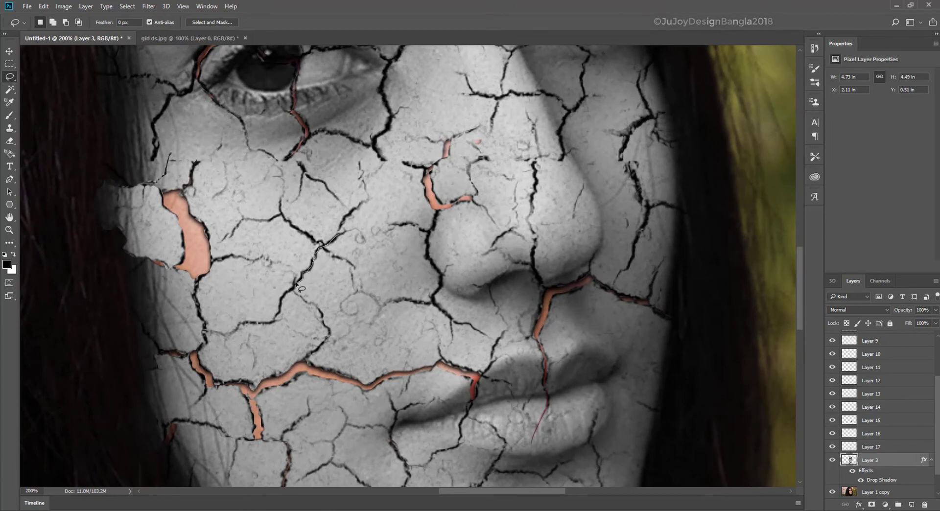
mouse_move(323, 315)
left_mouse_down()
mouse_move(446, 368)
mouse_move(499, 320)
left_mouse_up()
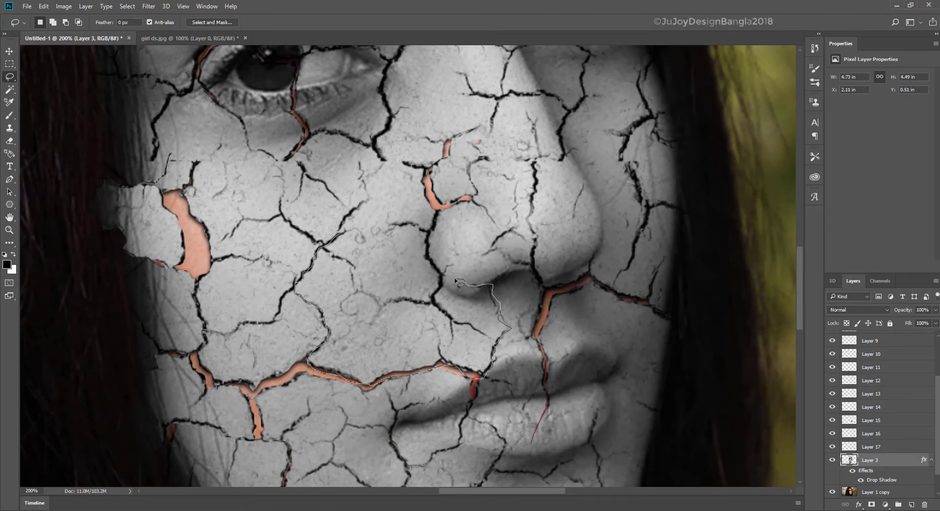
left_click_drag(431, 255, 430, 254)
key("ctrl+j")
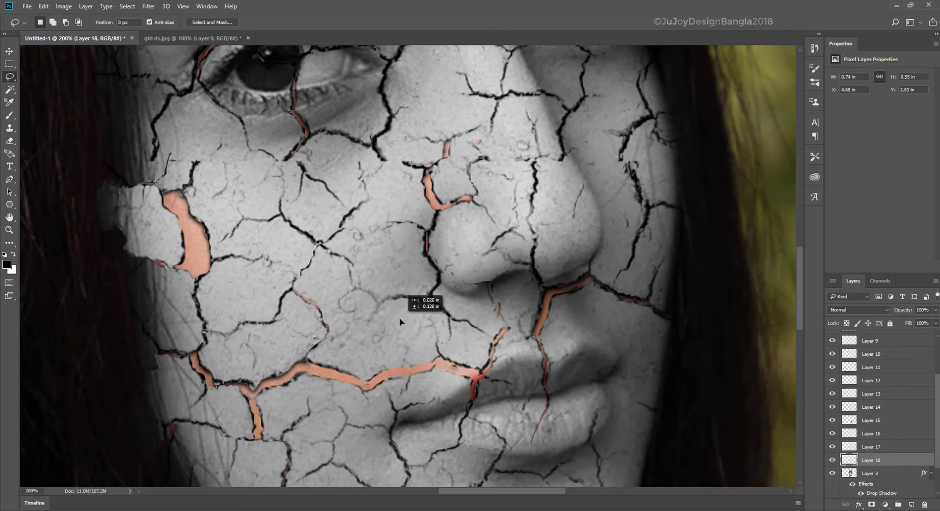
left_click_drag(420, 315, 405, 325)
key("ctrl+t")
right_click(343, 326)
left_click(363, 396)
left_click_drag(299, 333, 315, 367)
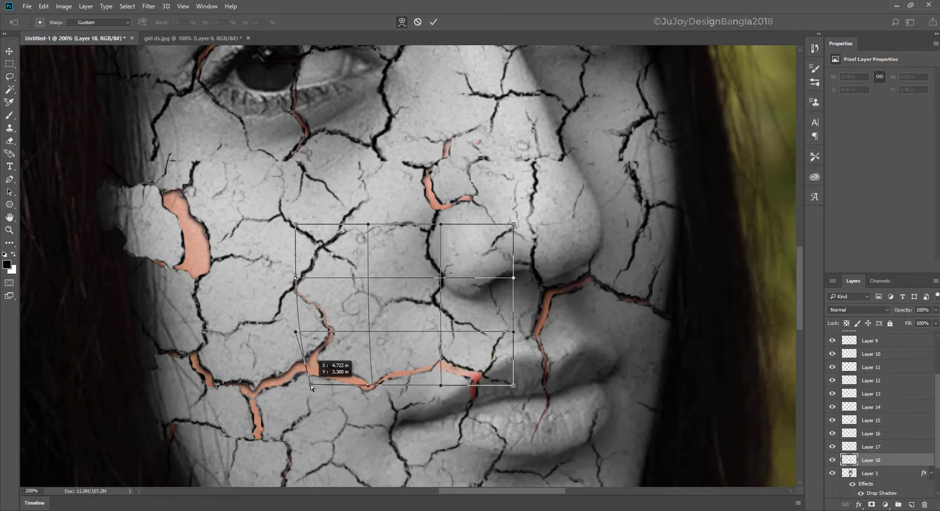
left_click_drag(296, 277, 304, 275)
left_click_drag(296, 225, 303, 230)
left_click_drag(513, 385, 504, 393)
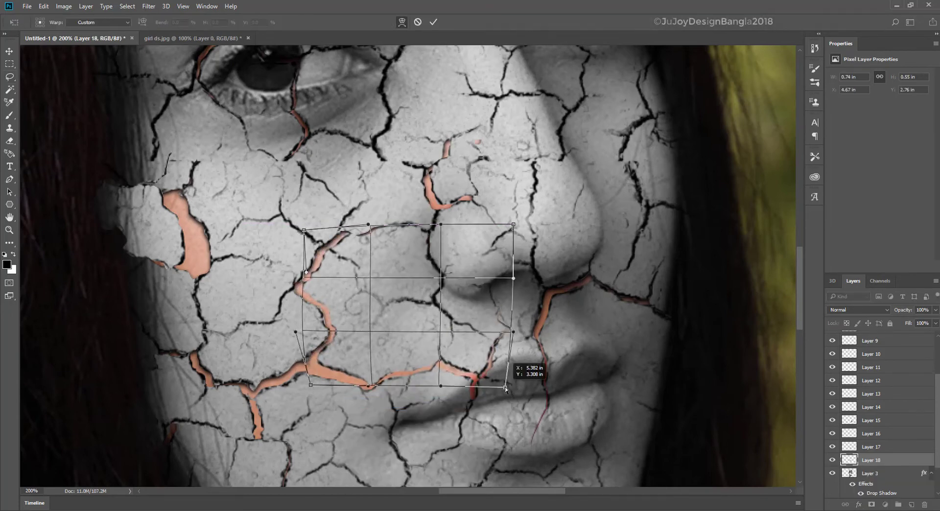
key("Return")
key("ctrl+0")
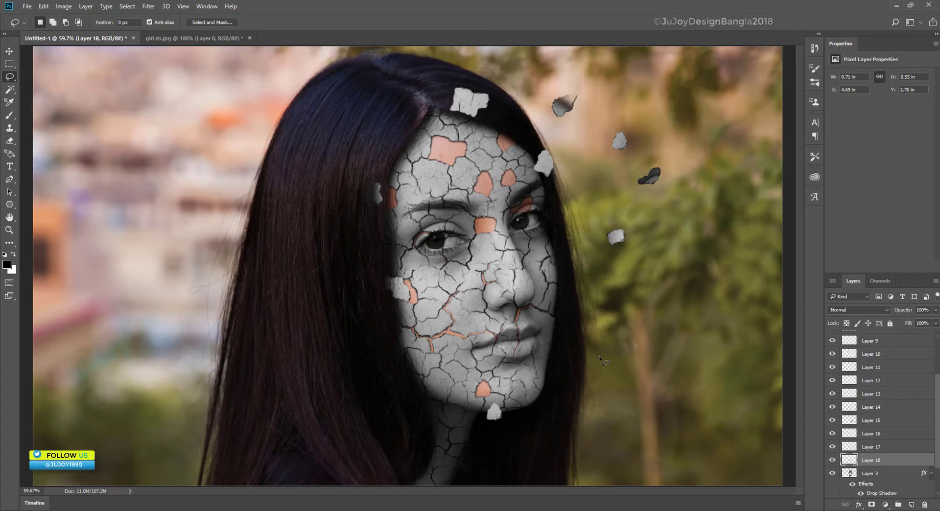
- Select the Layer 1 copy photo layer, keep the regular Brush tool, and zoom out to the full canvas
key("b")
scroll(882, 416, "down", 3)
left_click(901, 466)
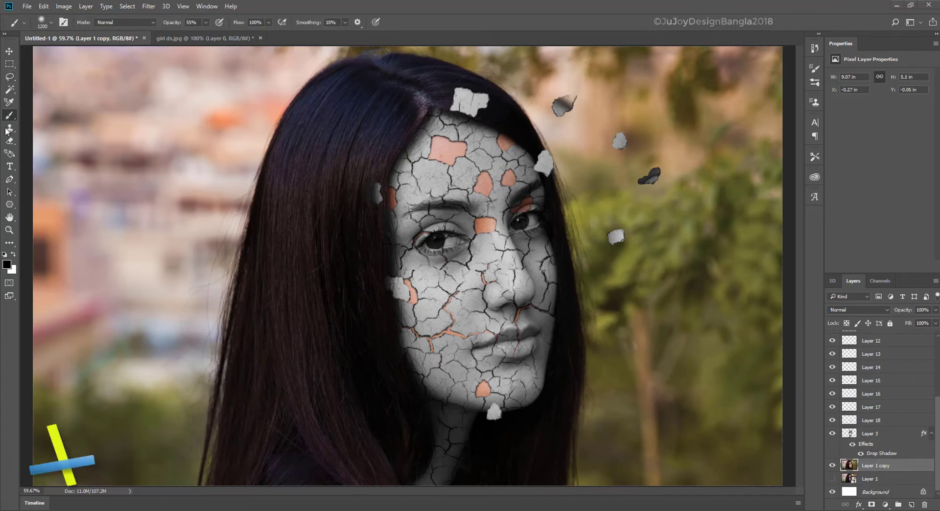
right_click(11, 116)
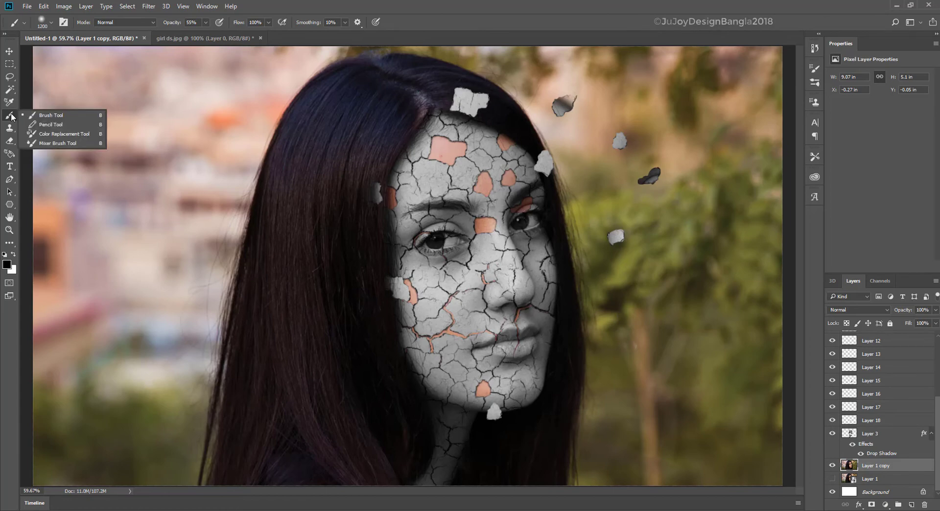
left_click(71, 117)
key("ctrl+minus")
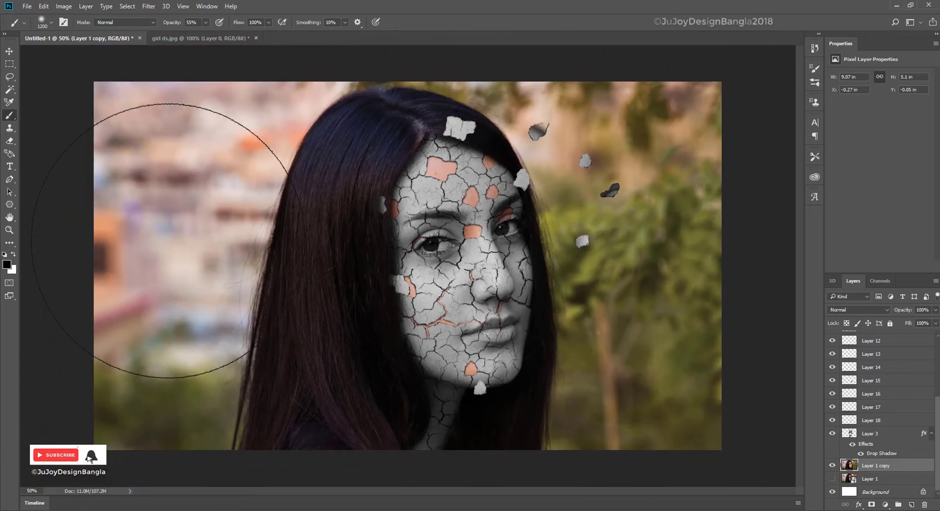
key("ctrl+minus")
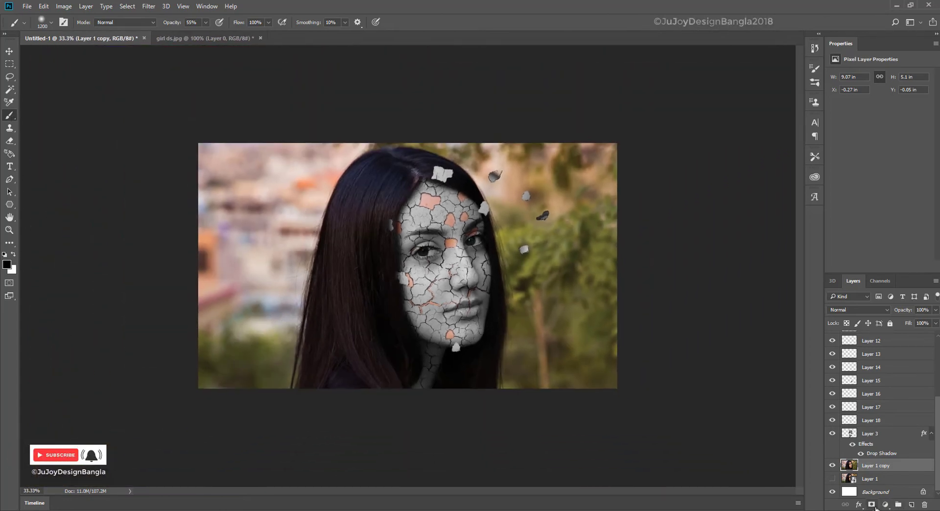
- Add a Gradient Fill layer above it with Radial style, Reverse checked and 264% scale
left_click(886, 505)
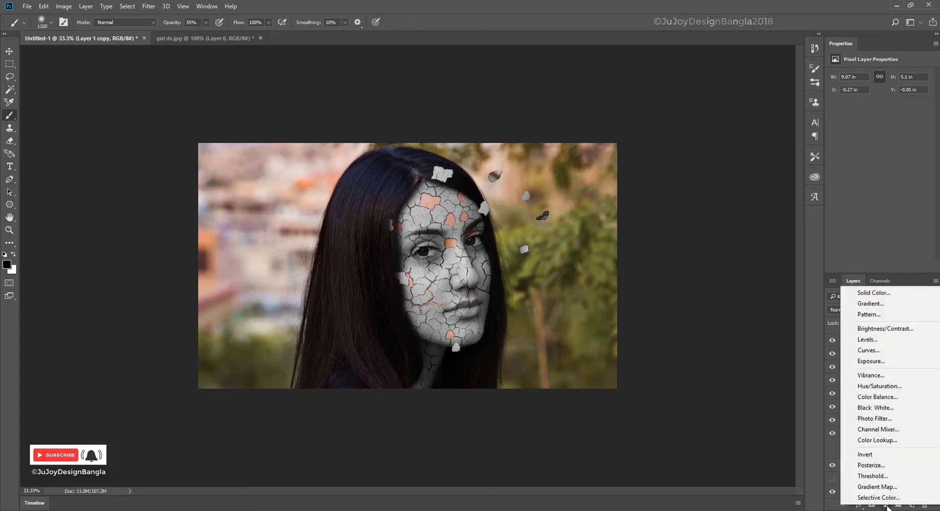
left_click(883, 303)
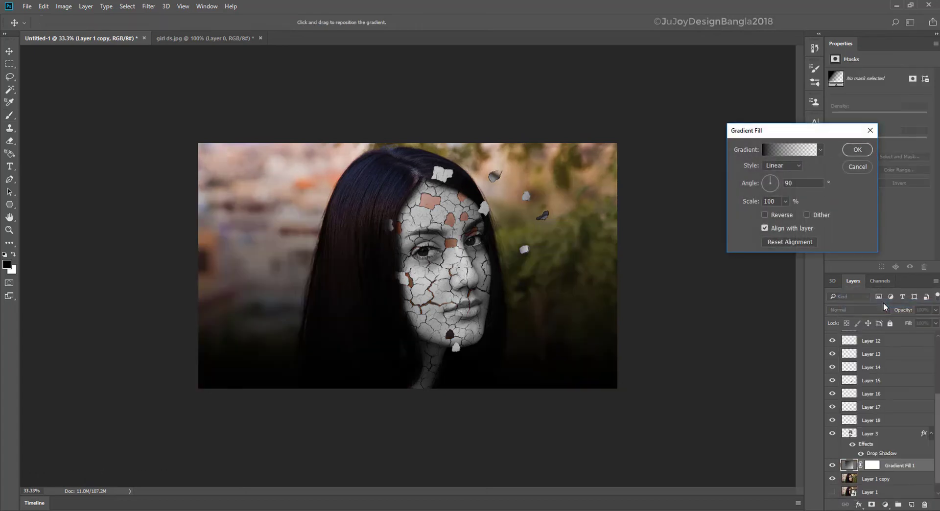
left_click(783, 165)
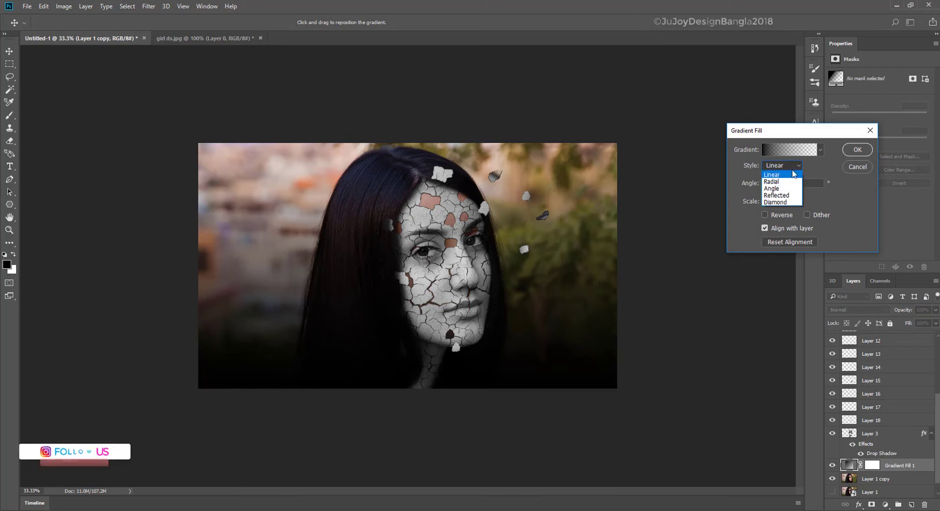
left_click(788, 181)
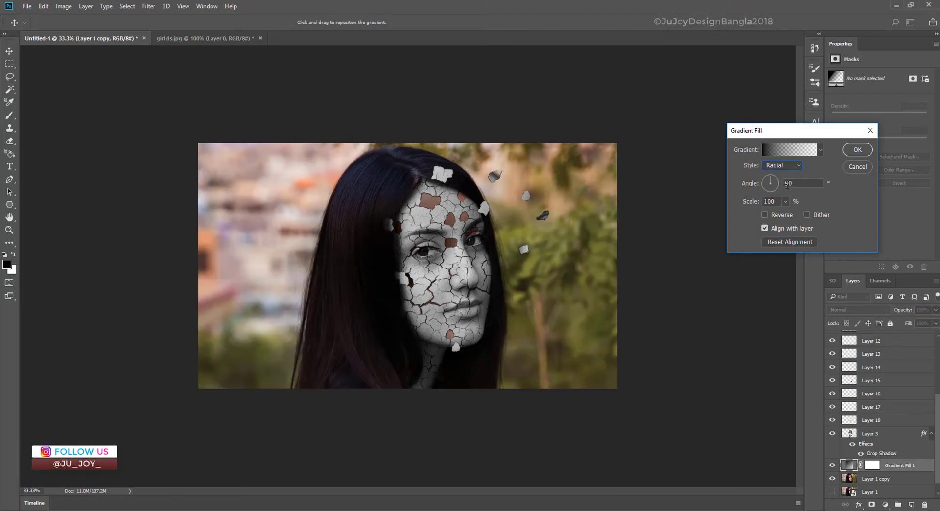
left_click(785, 201)
left_click_drag(792, 213, 795, 216)
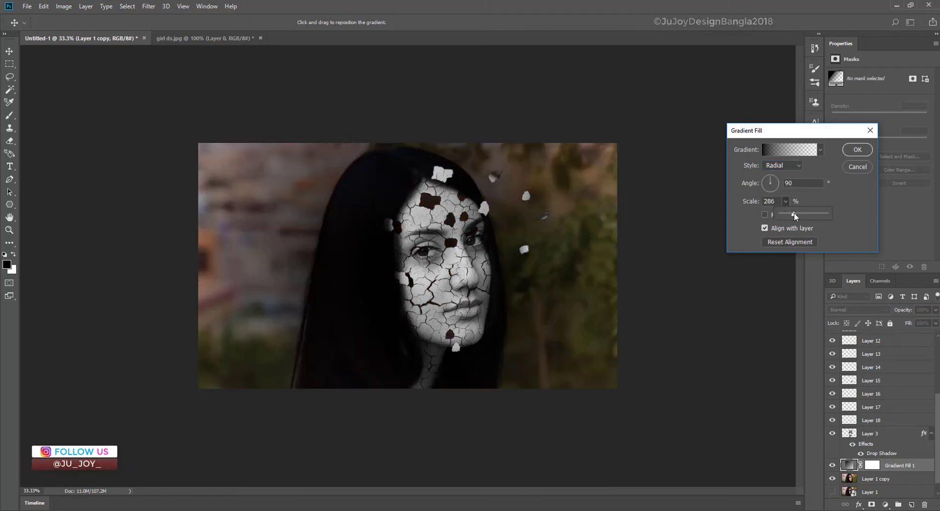
left_click(765, 215)
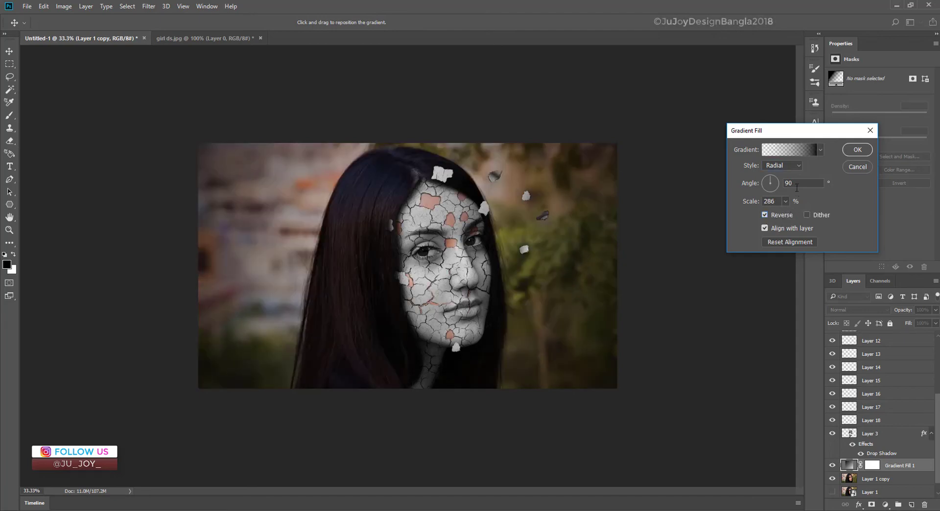
left_click(786, 201)
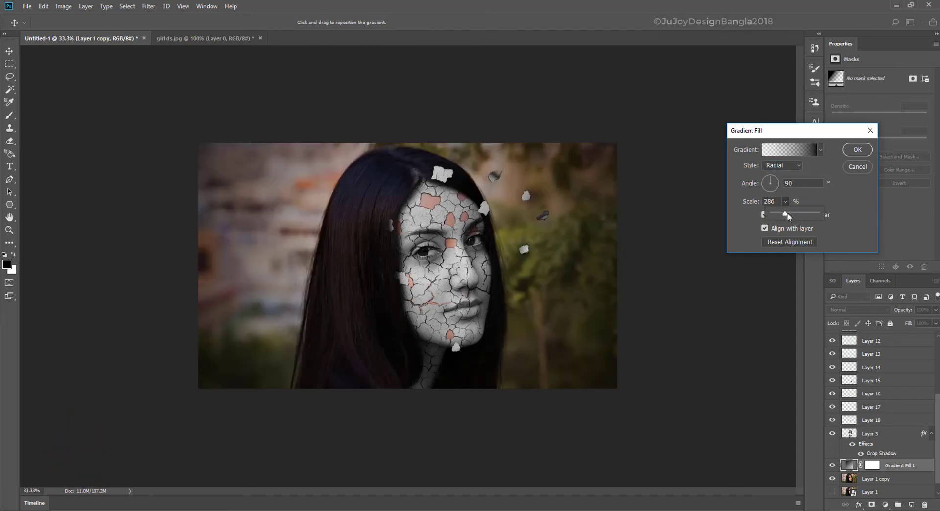
left_click_drag(788, 213, 784, 213)
left_click(857, 150)
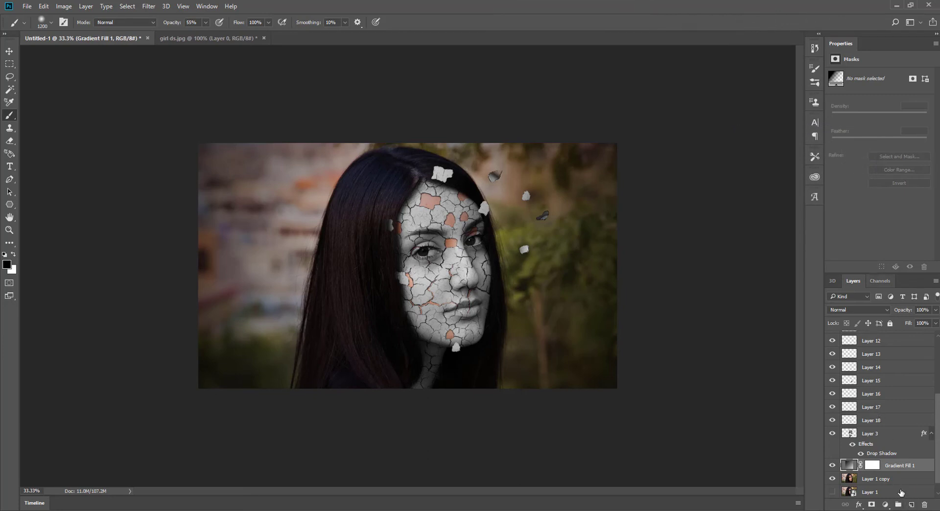
key("ctrl+plus")
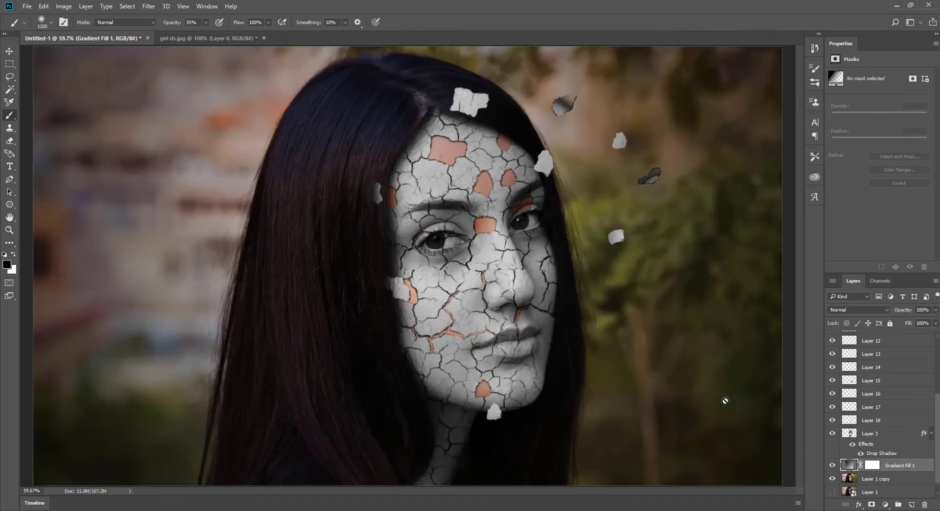